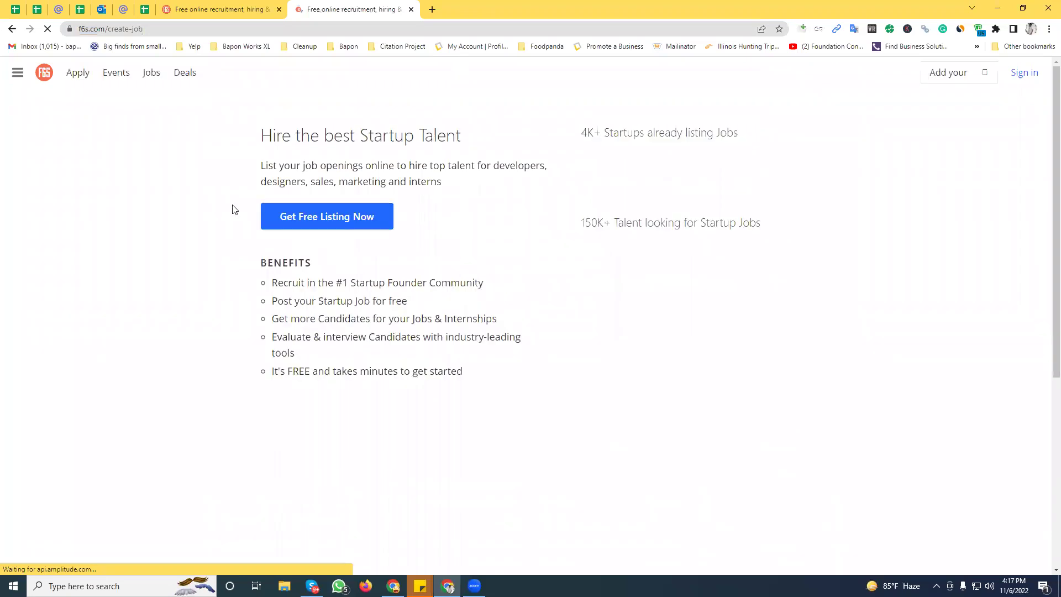
Start a free job listing, enter the account's e-mail address and password in the join form, and continue.
click(303, 221)
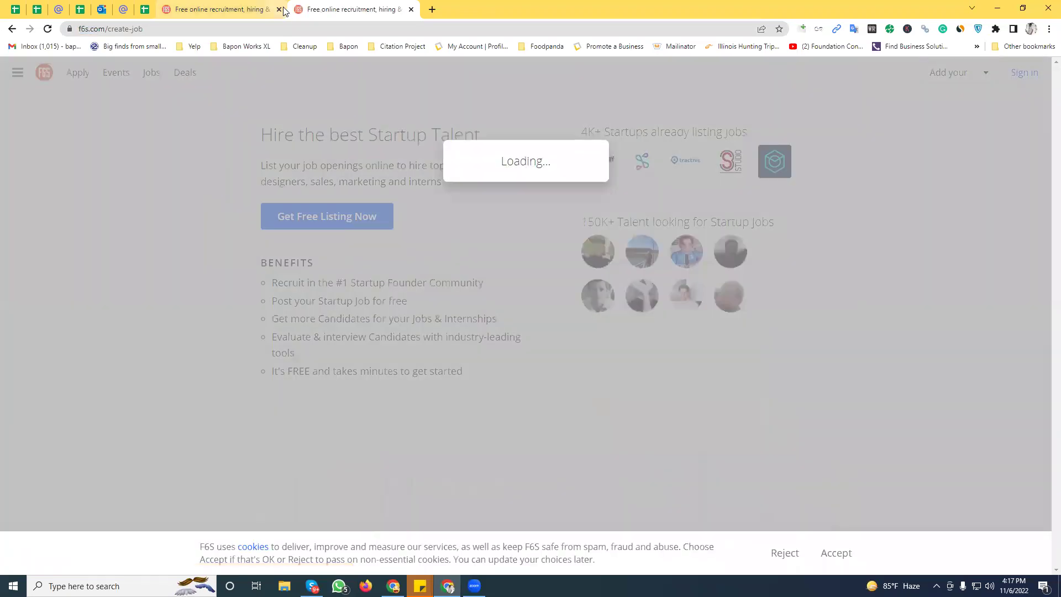
click(517, 276)
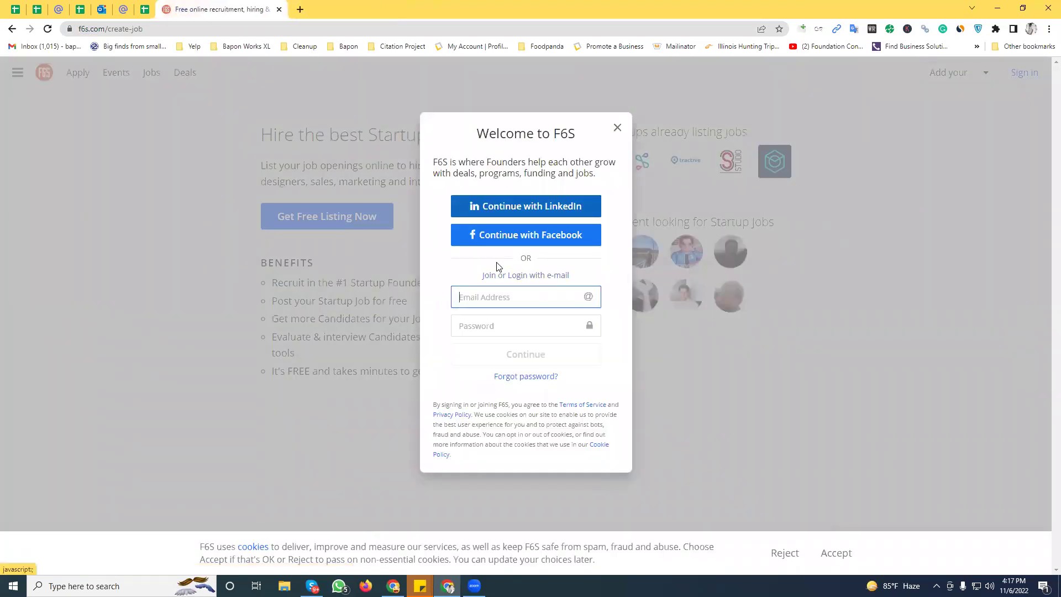
key(ctrl+v)
click(490, 324)
key(ctrl+v)
click(536, 360)
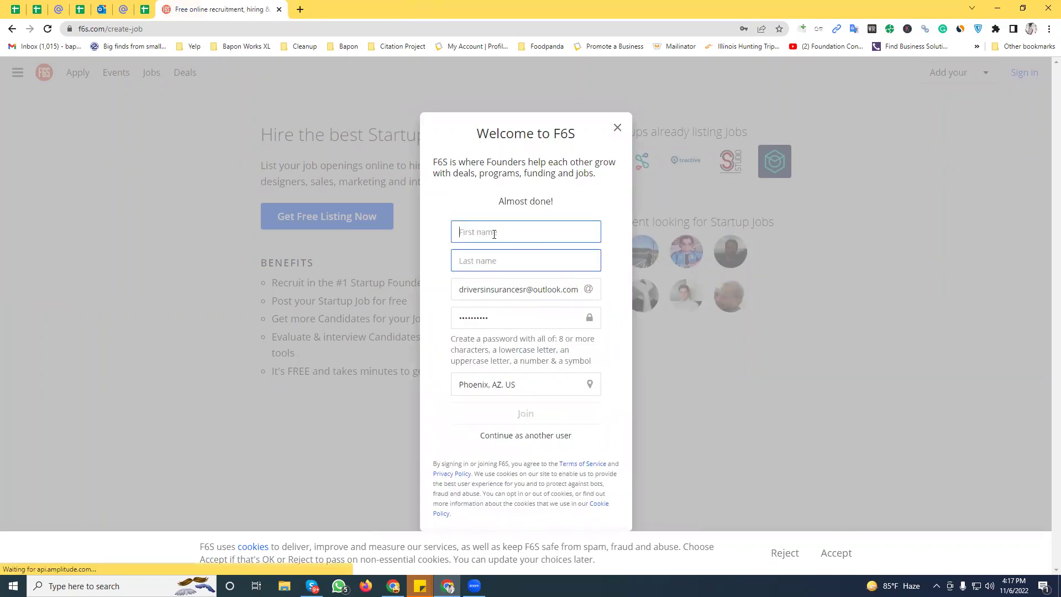
Fill in the first name as "SR Drivers Insurance" and the last name as "of Lansing".
text(SR Drivers Insurance of Lansing)
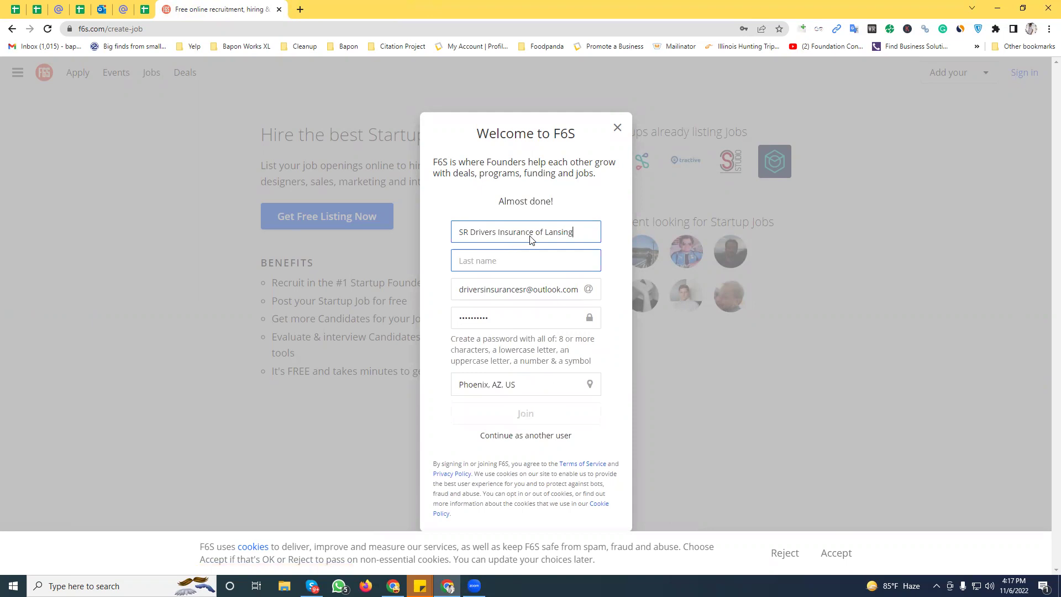
drag(536, 234, 583, 244)
key(ctrl+x)
click(538, 260)
key(ctrl+v)
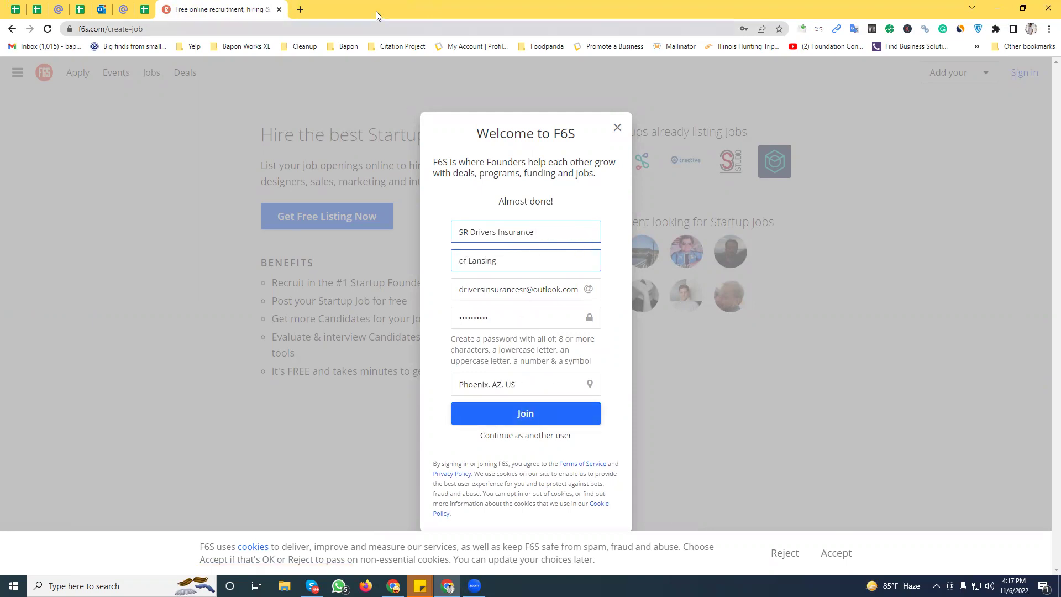
click(374, 30)
text(Austin)
key(ctrl+a)
key(ctrl+v)
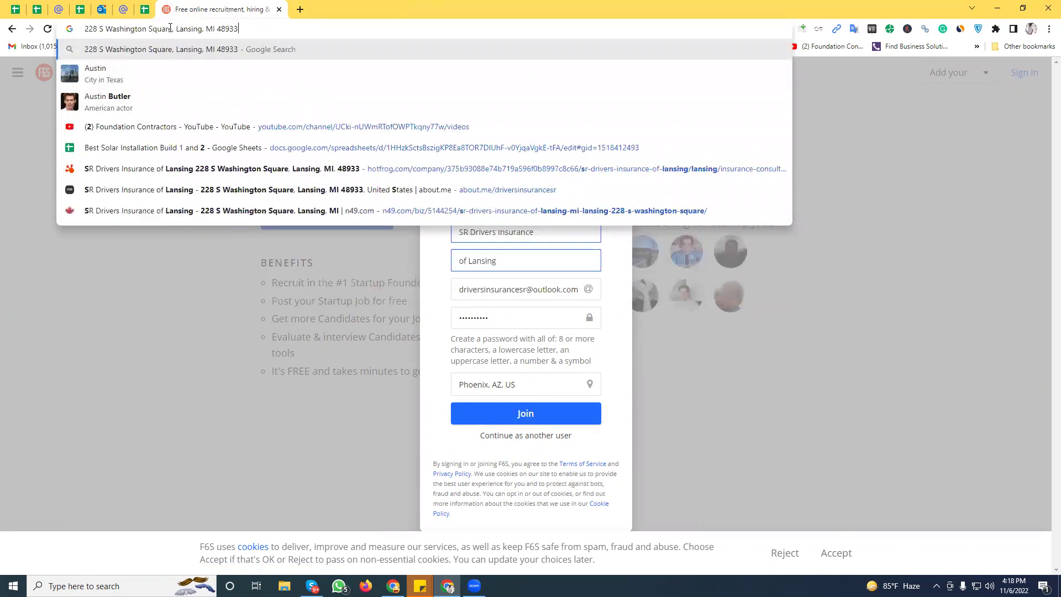
Set the location to Lansing, MI, US, correct the account password to meet the requirements, and join F6S.
click(477, 384)
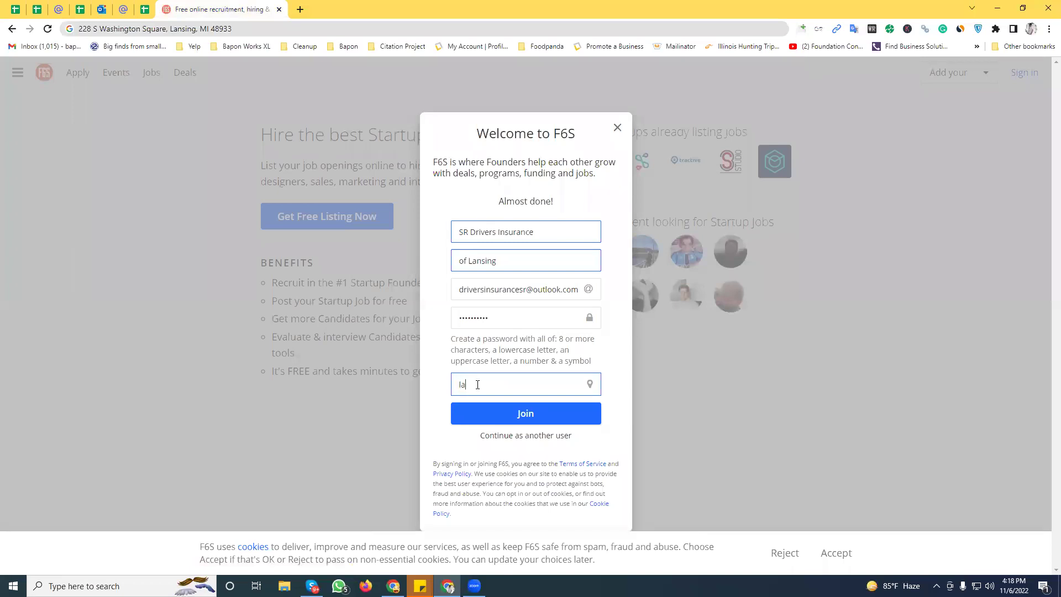
text(lansing)
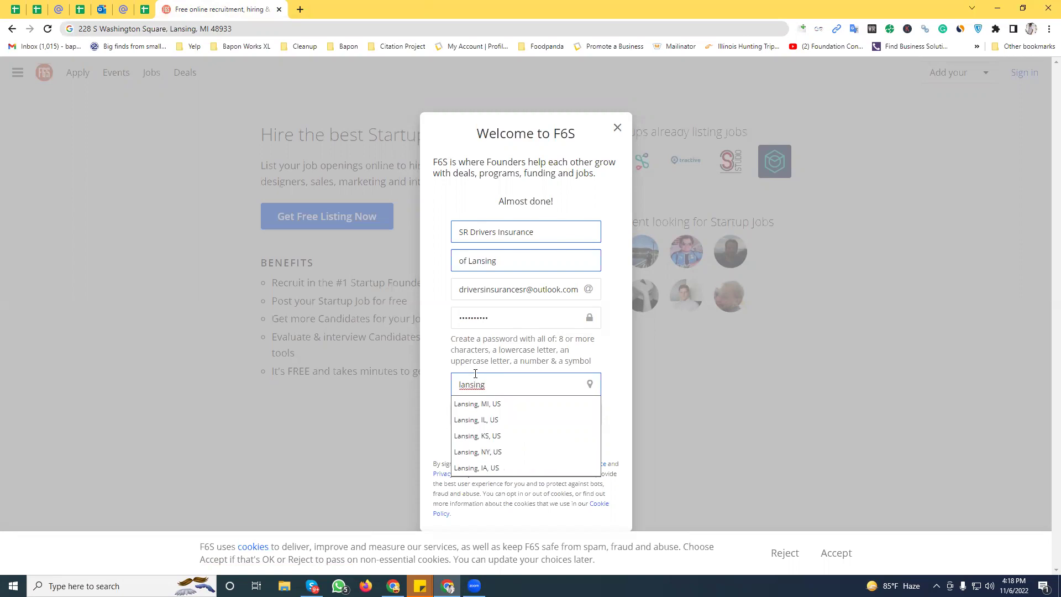
click(523, 405)
click(530, 413)
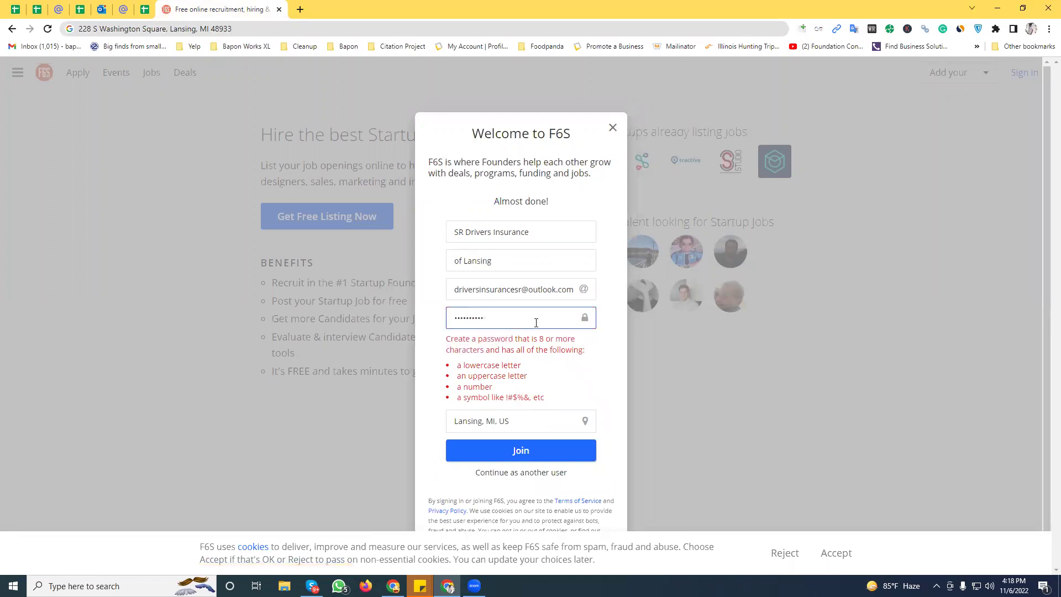
click(520, 445)
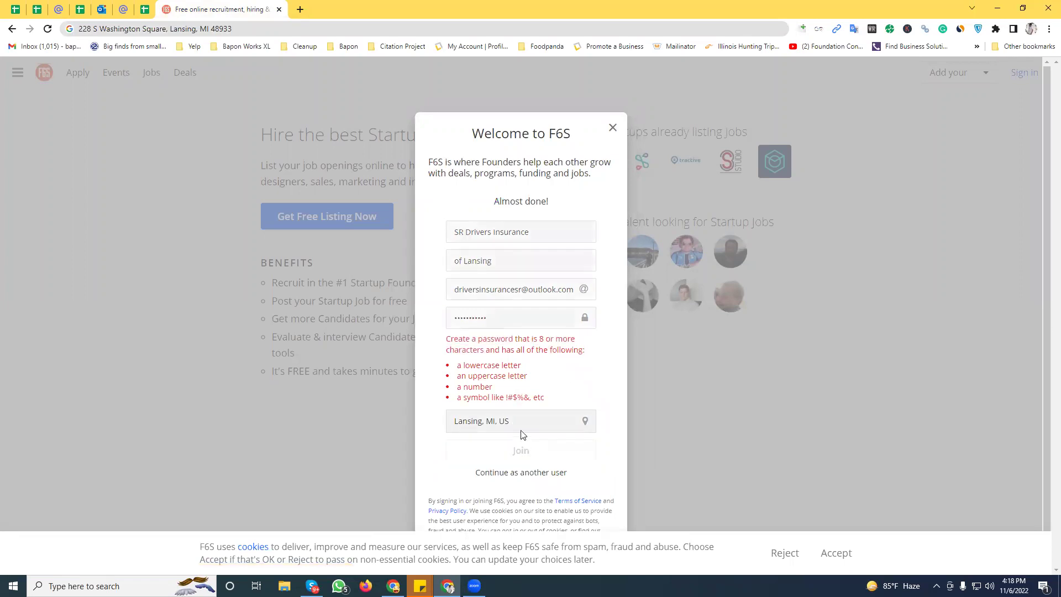
click(453, 456)
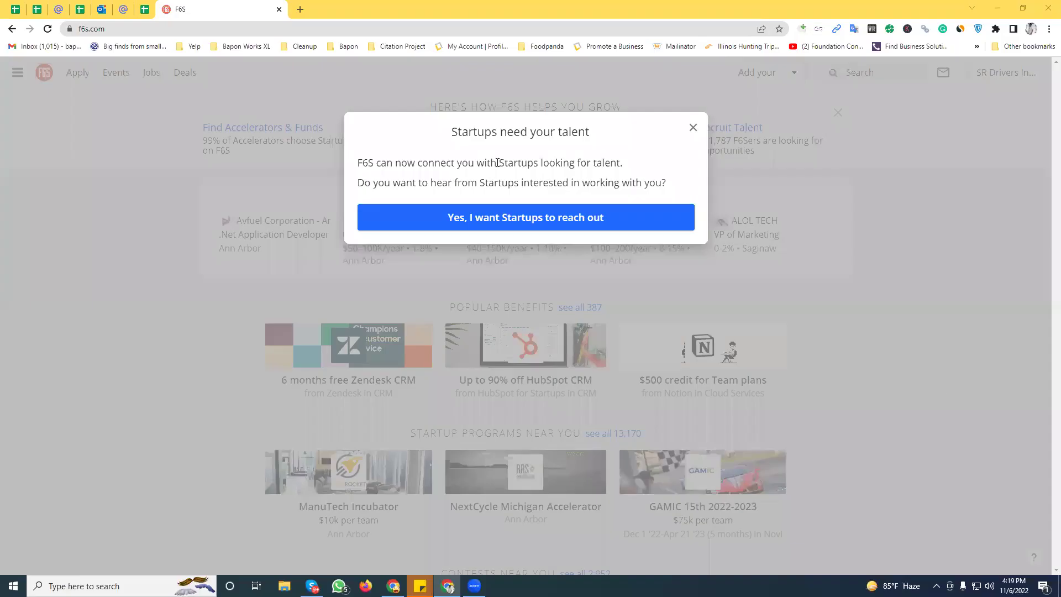
Dismiss the offer to hear from startups and open the account's own profile for updating.
click(693, 129)
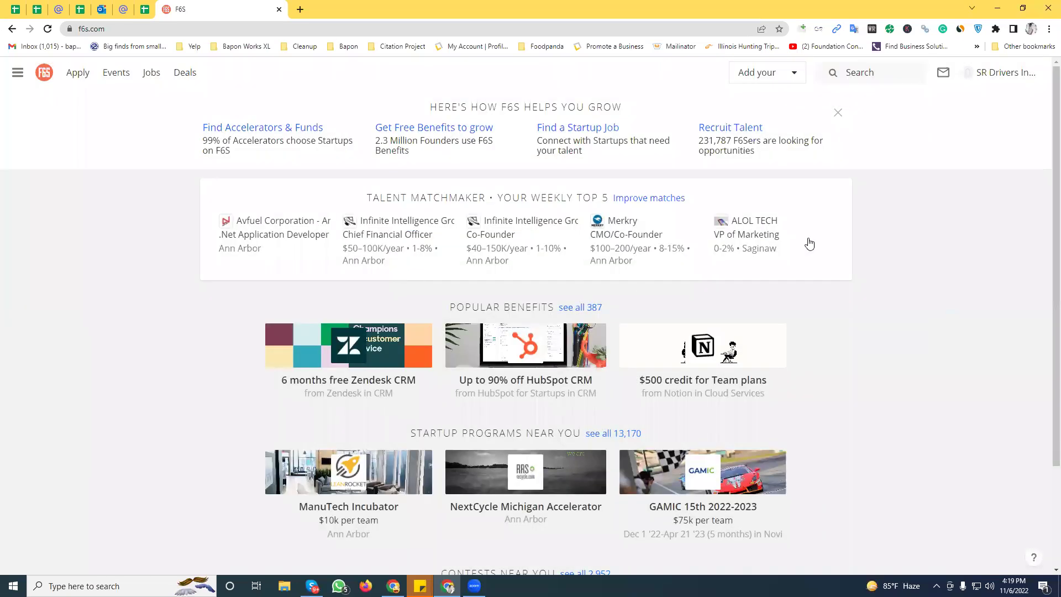
click(1001, 73)
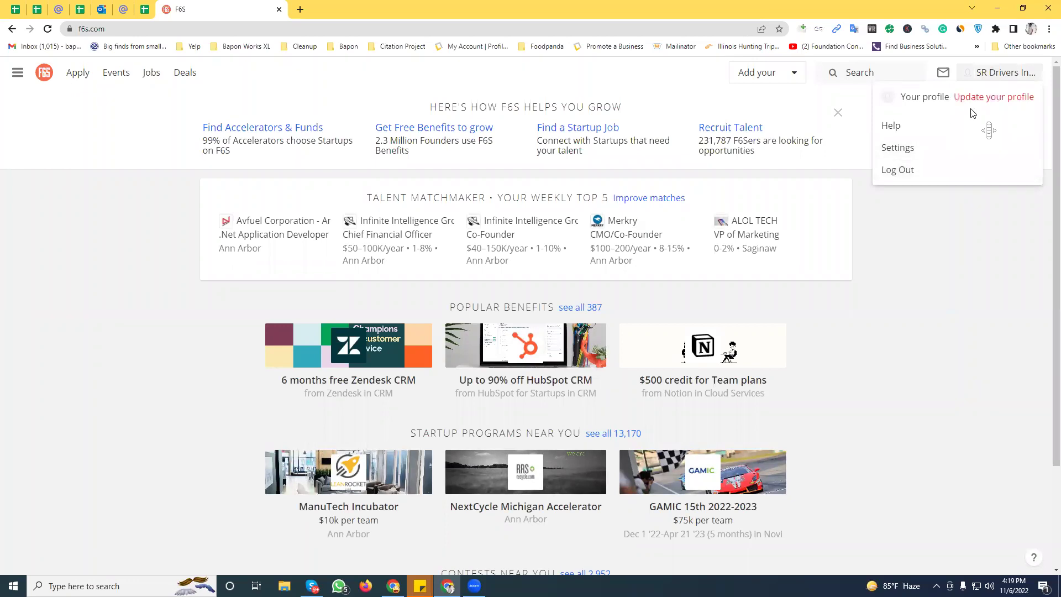
click(993, 100)
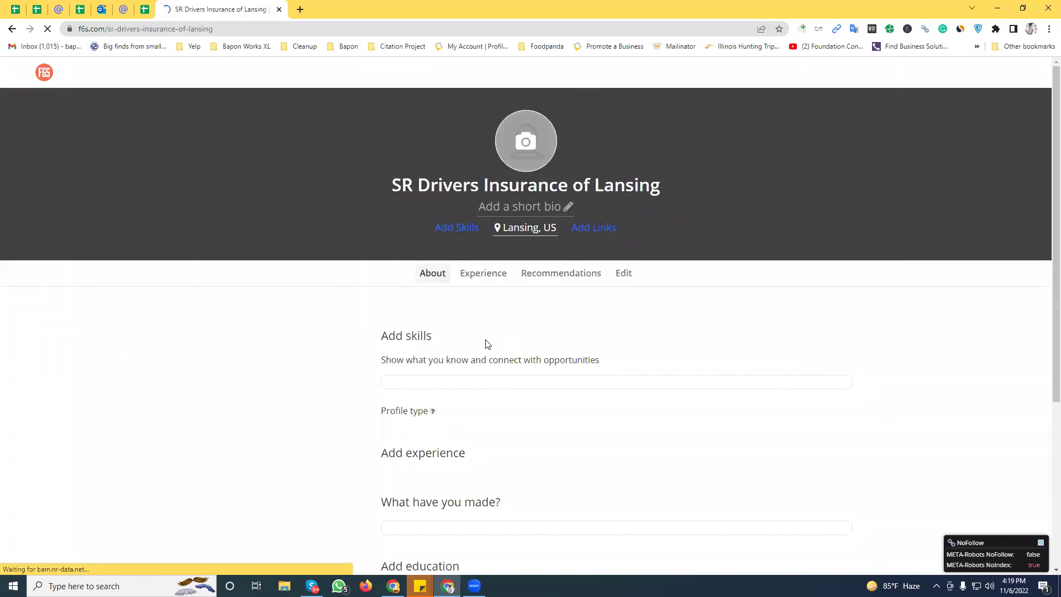
scroll(442, 284, down, 1)
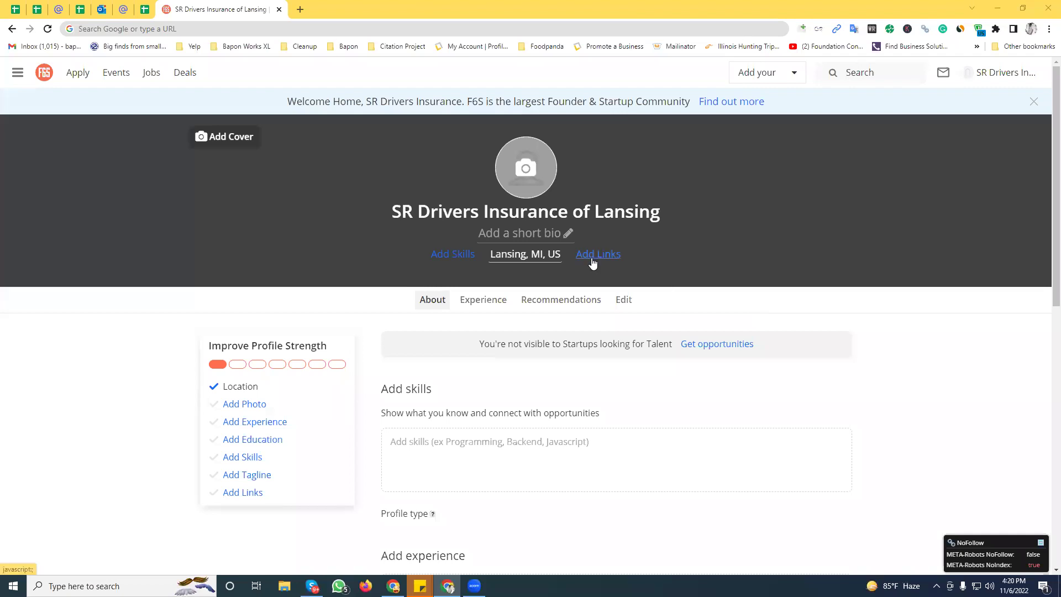
Upload the blue toy car image as the profile photo and save it.
click(517, 178)
click(534, 261)
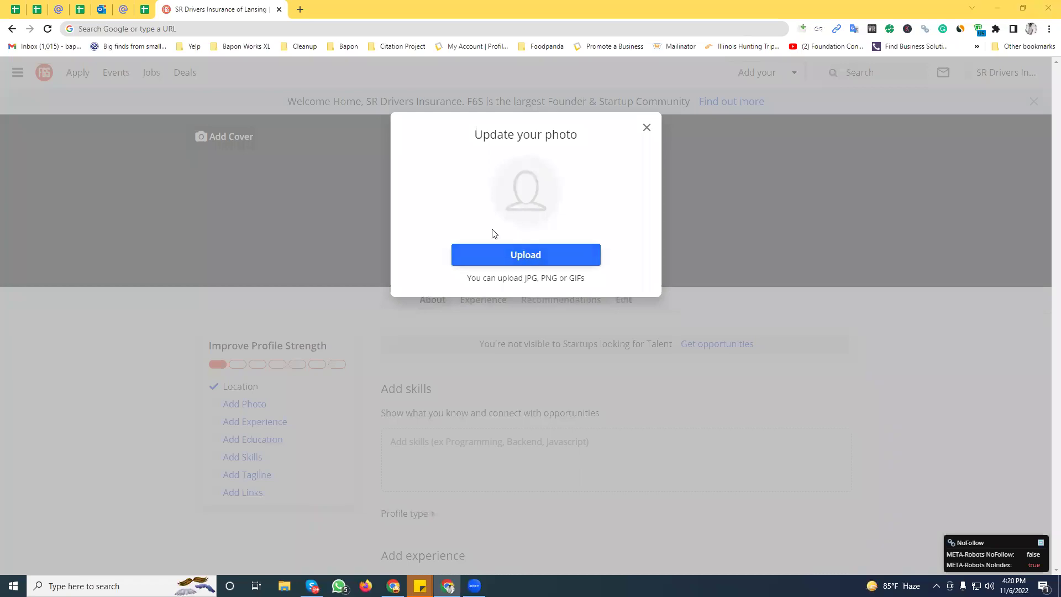
double_click(663, 247)
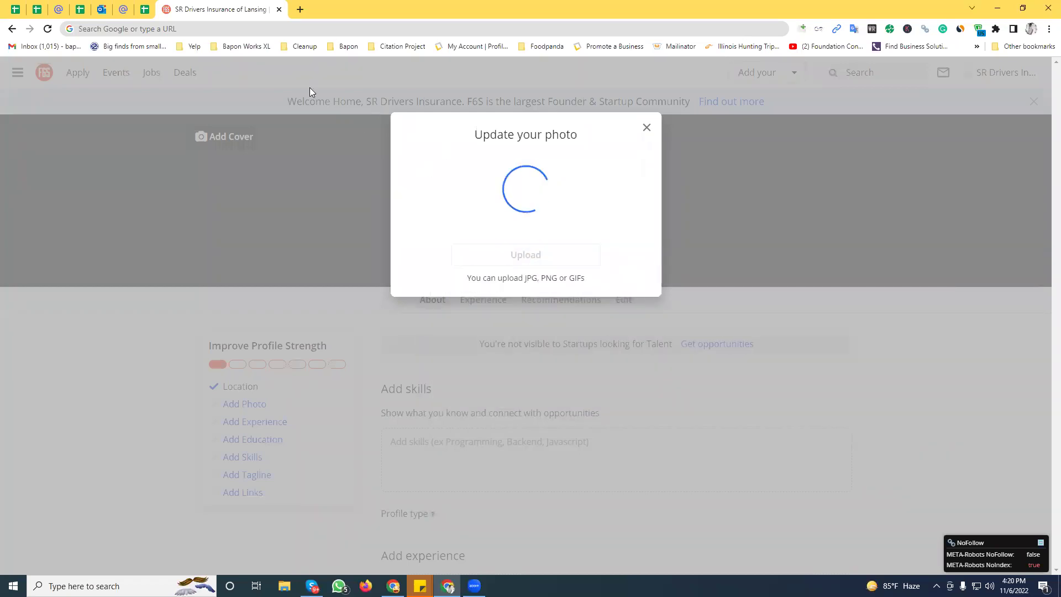
click(144, 9)
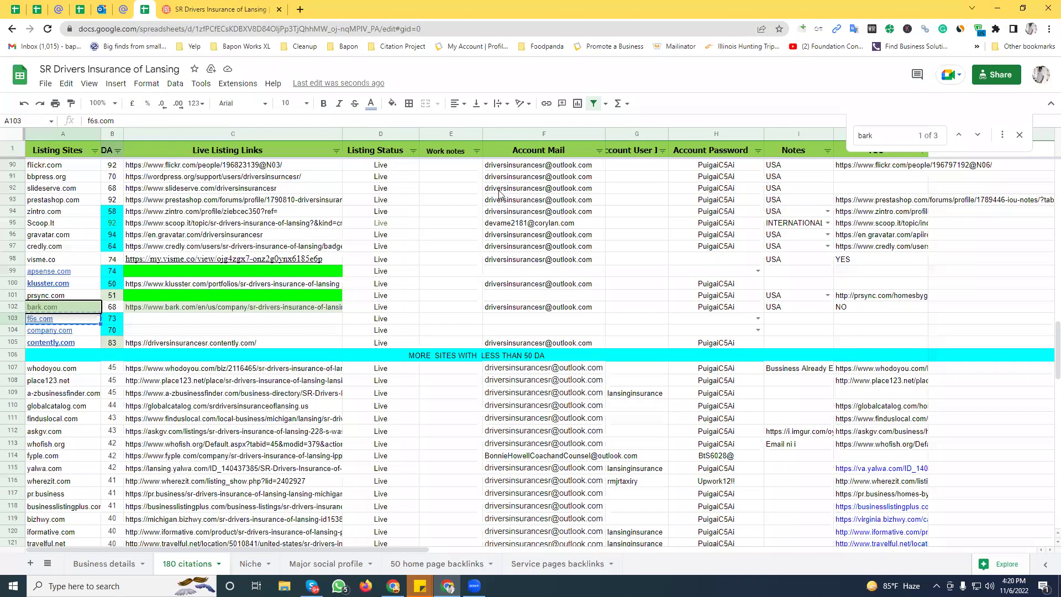
key(ctrl+Tab)
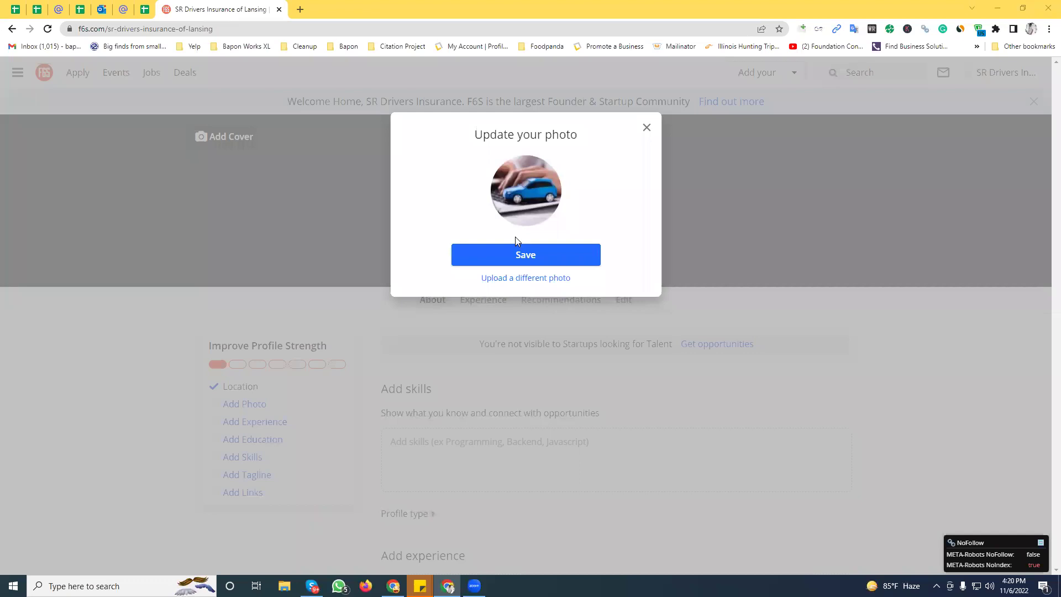
click(502, 258)
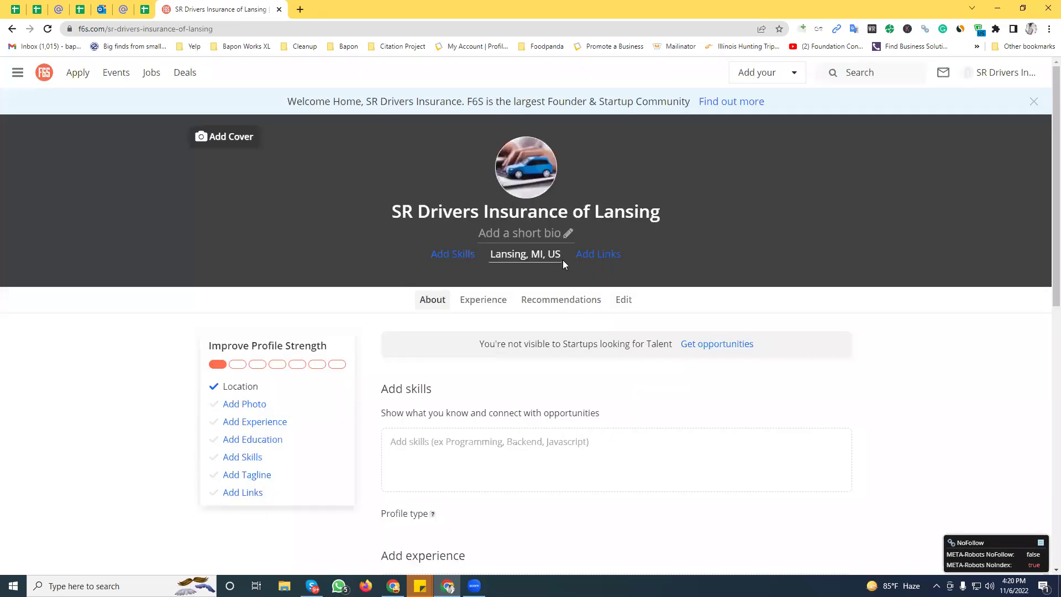
Add sr22-michigan.com/lansing as the profile's website link and save the page info.
click(599, 253)
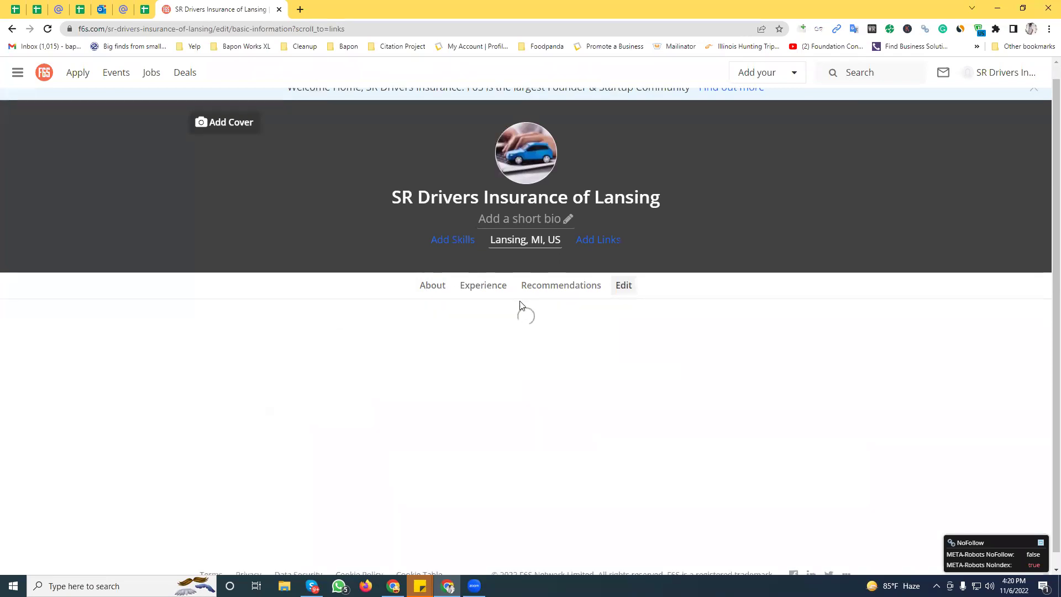
click(620, 288)
key(ctrl+v)
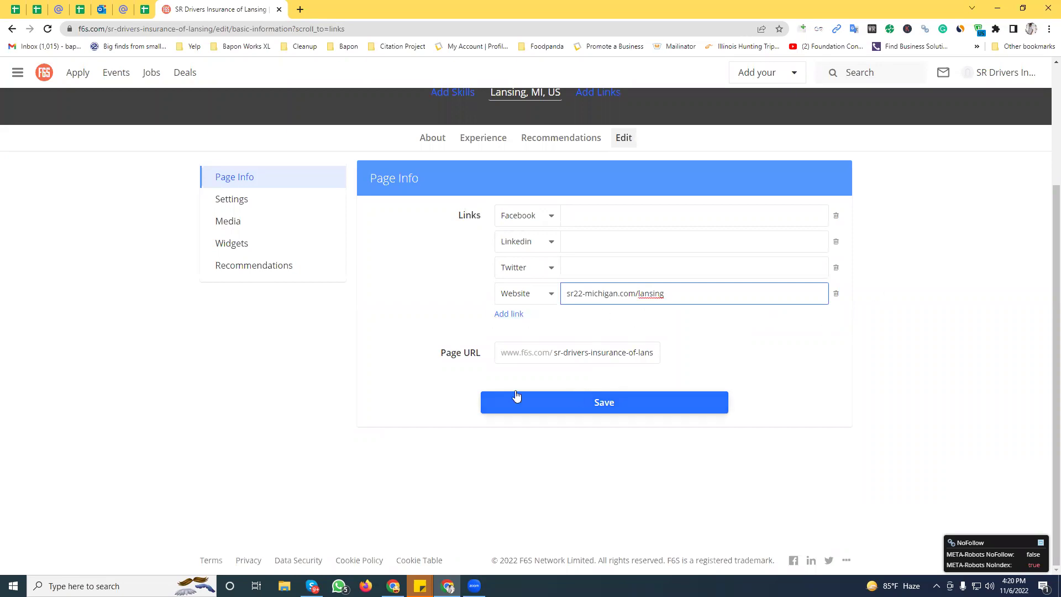
click(518, 354)
triple_click(598, 356)
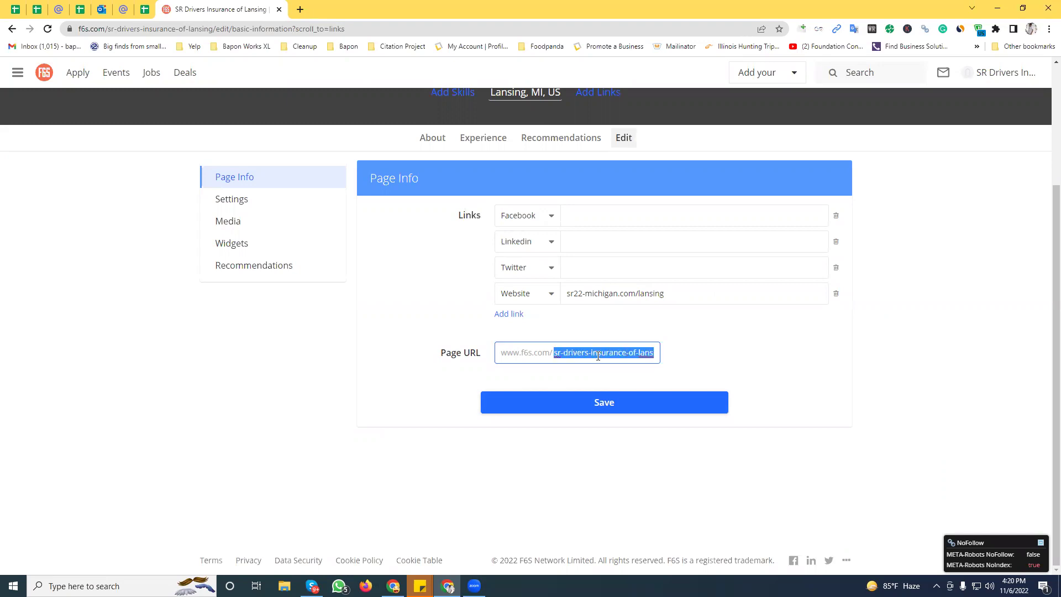
click(592, 404)
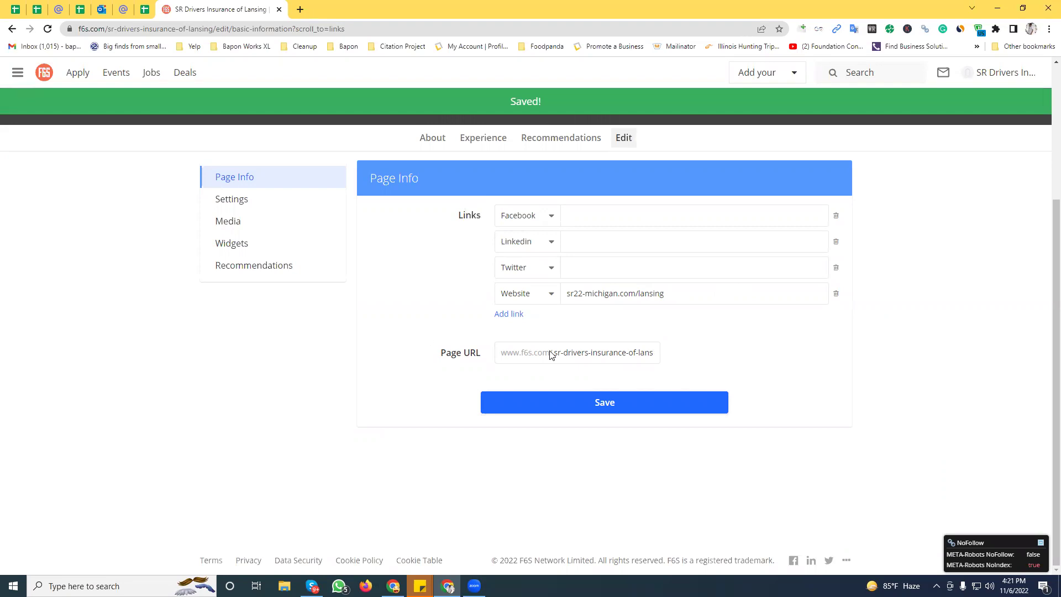
triple_click(601, 352)
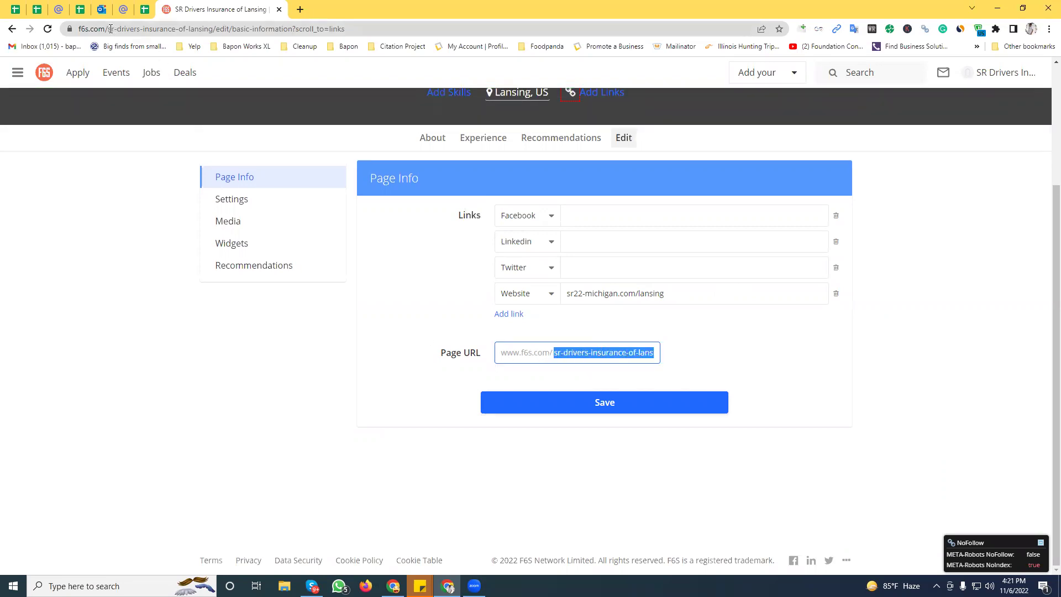
drag(109, 29, 678, 50)
text(sr-drivers-insurance-of-lansing)
key(ctrl+a)
click(300, 10)
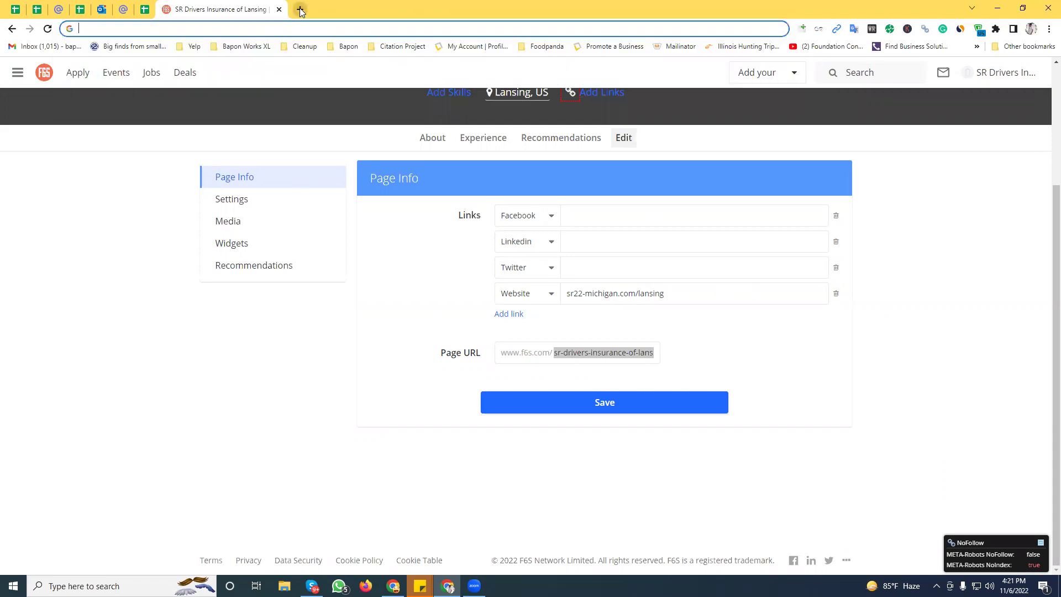
text(https://www.f6s.com/sr-drivers-insurance-of-lansing)
key(Return)
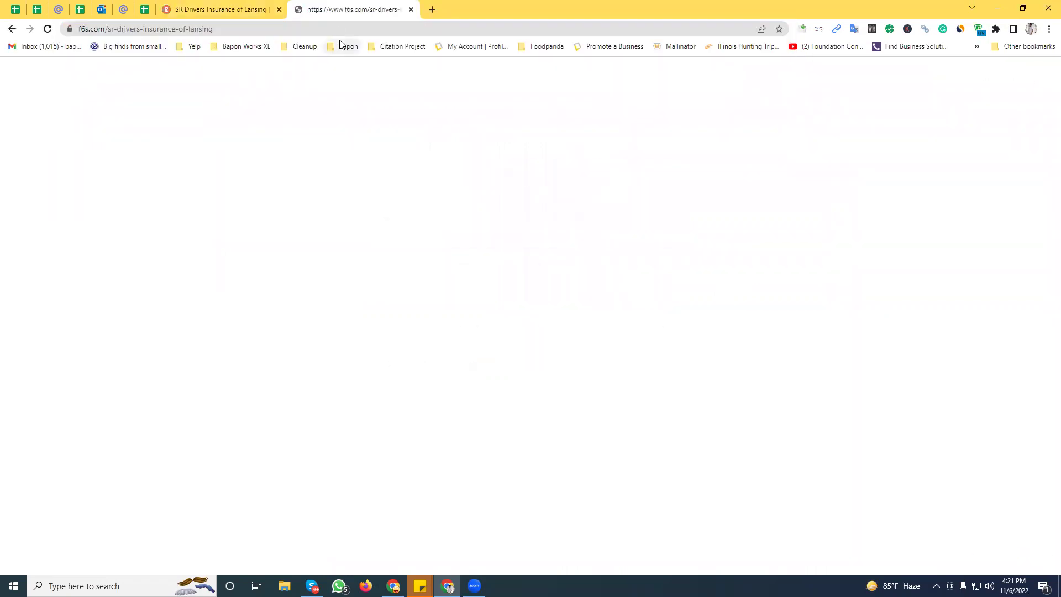
double_click(339, 28)
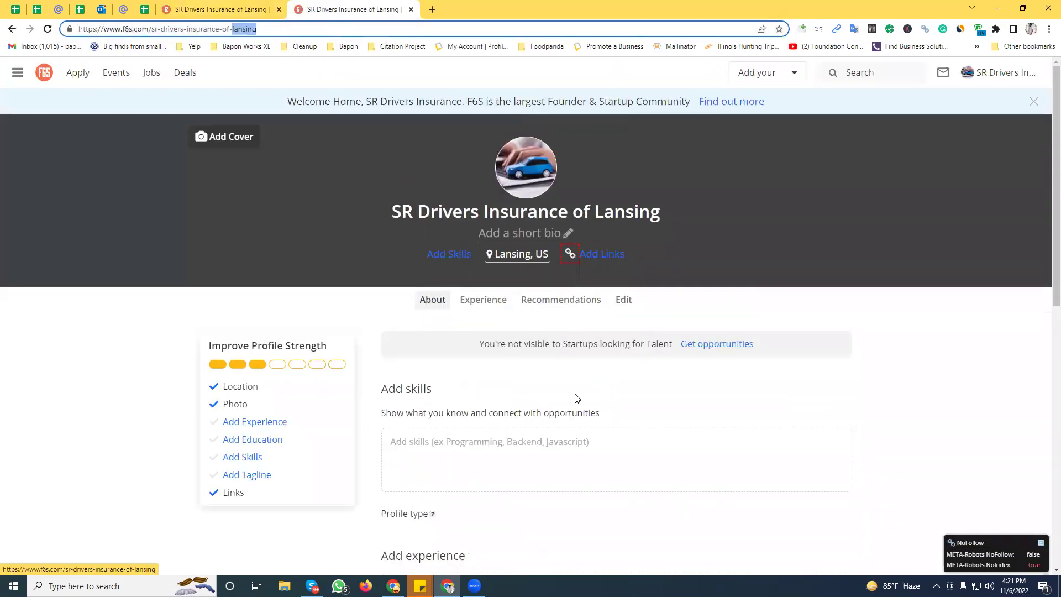
Set the short bio to the business's street address without city, state and postcode, and return to the profile's About view.
click(235, 8)
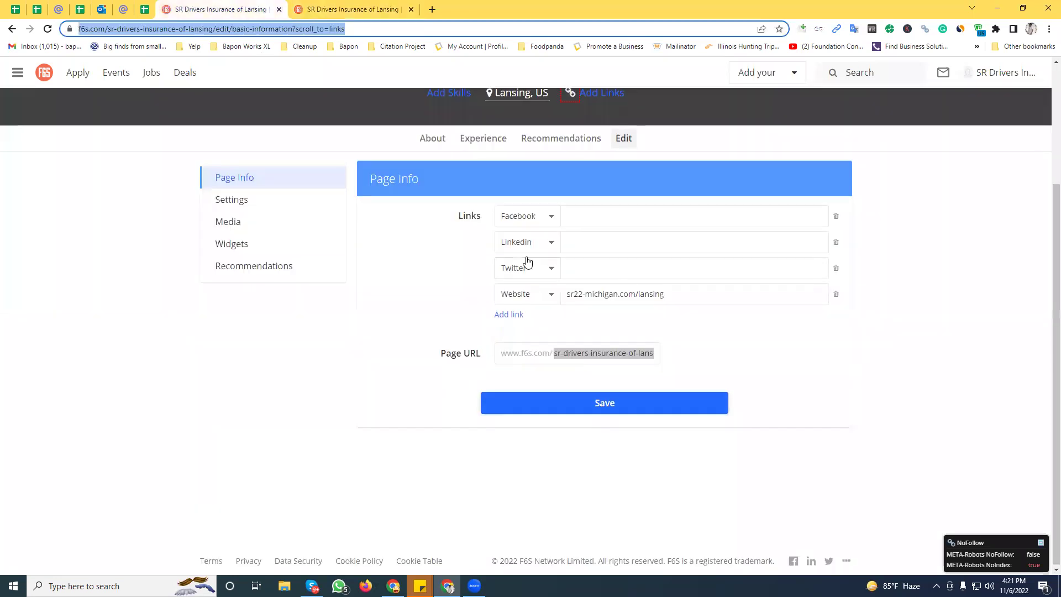
scroll(528, 262, up, 3)
click(564, 230)
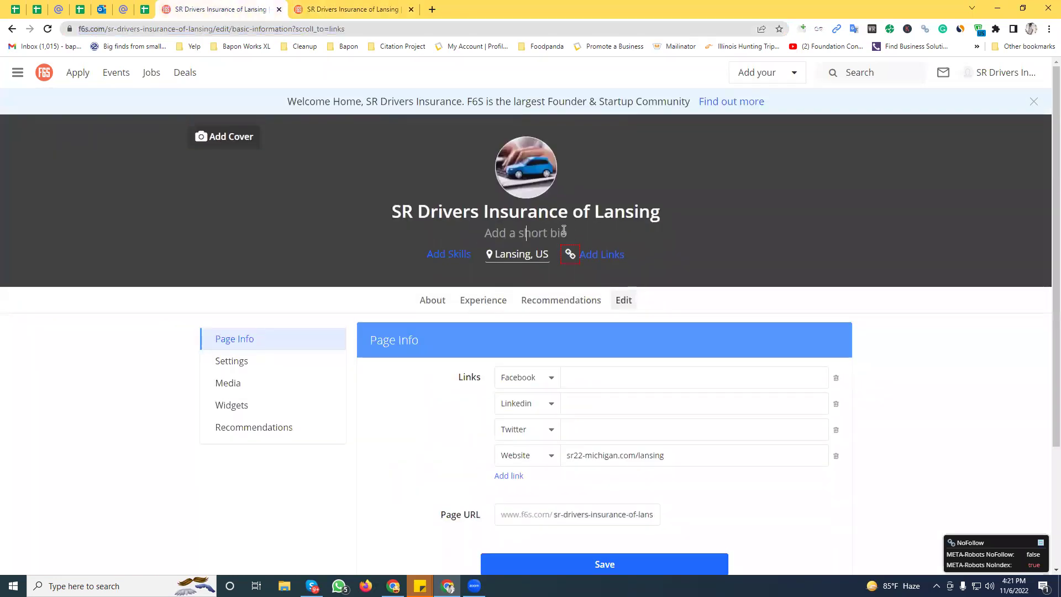
text(228 S Washington Square, Lansing, MI 48933)
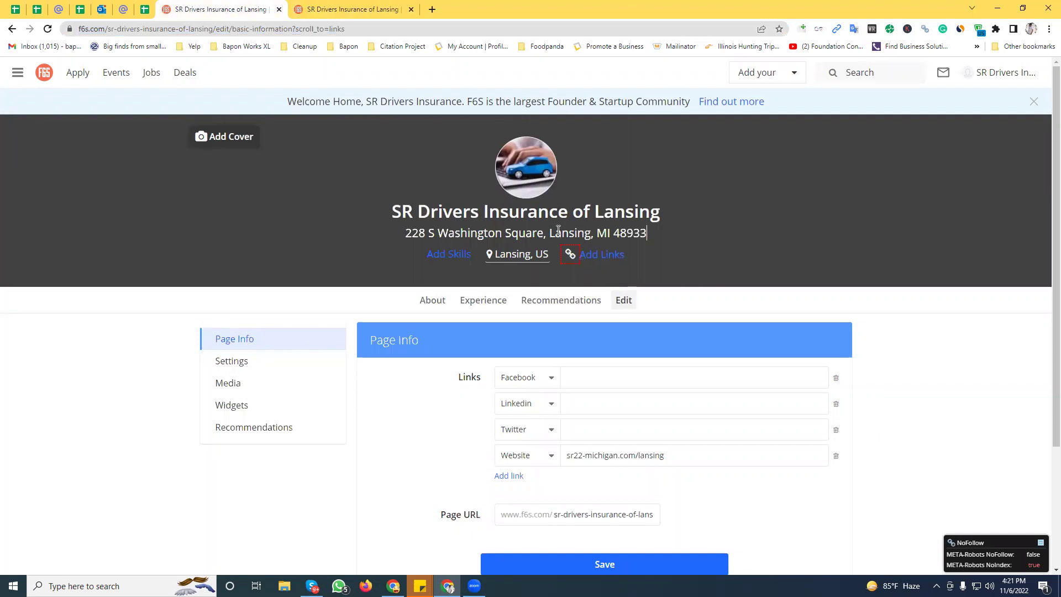
drag(547, 234, 677, 239)
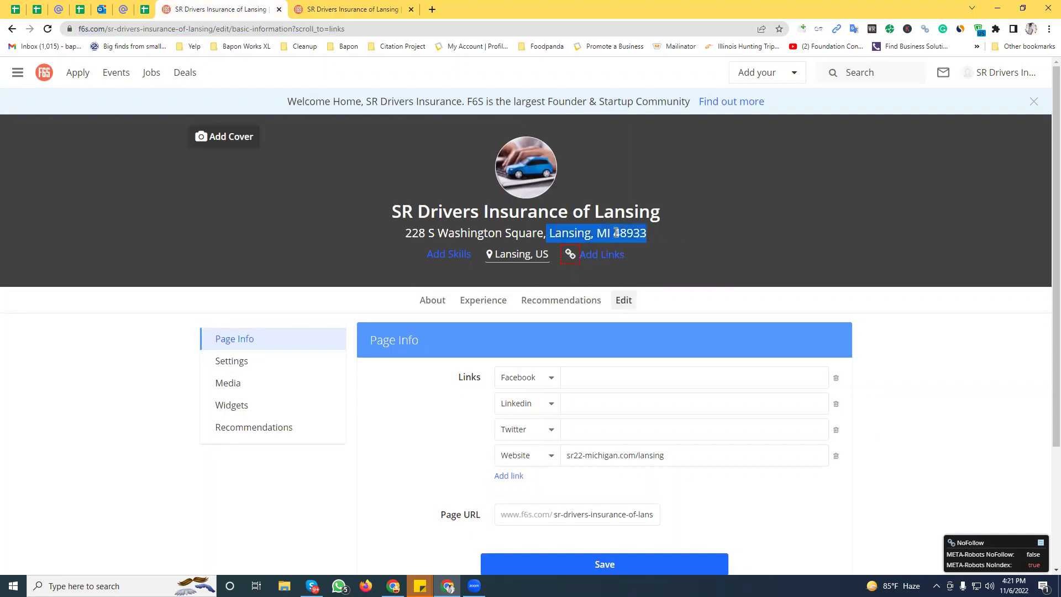
key(BackSpace)
key(BackSpace)
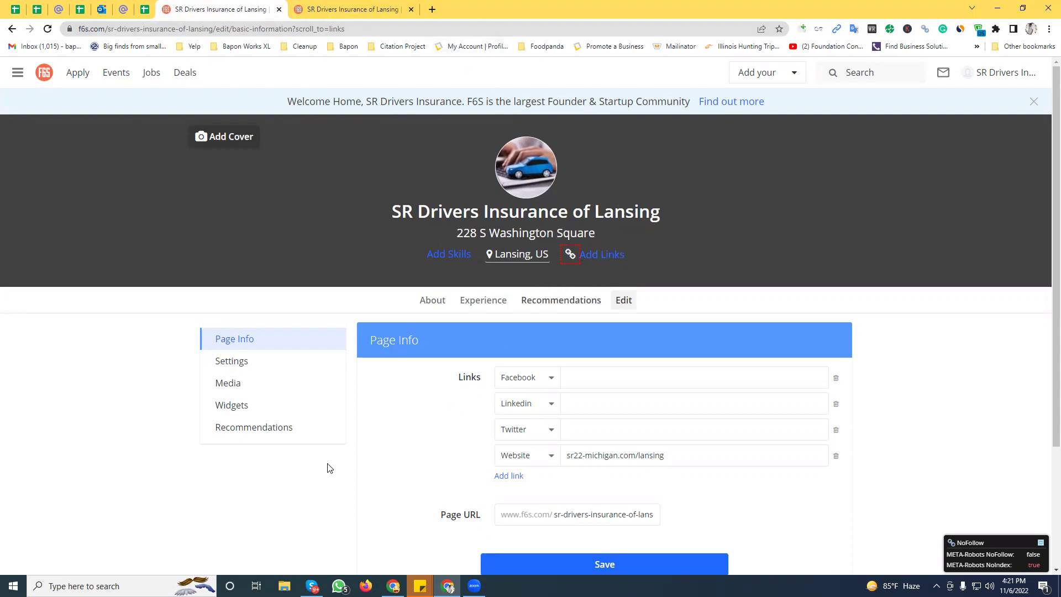
drag(245, 474, 252, 437)
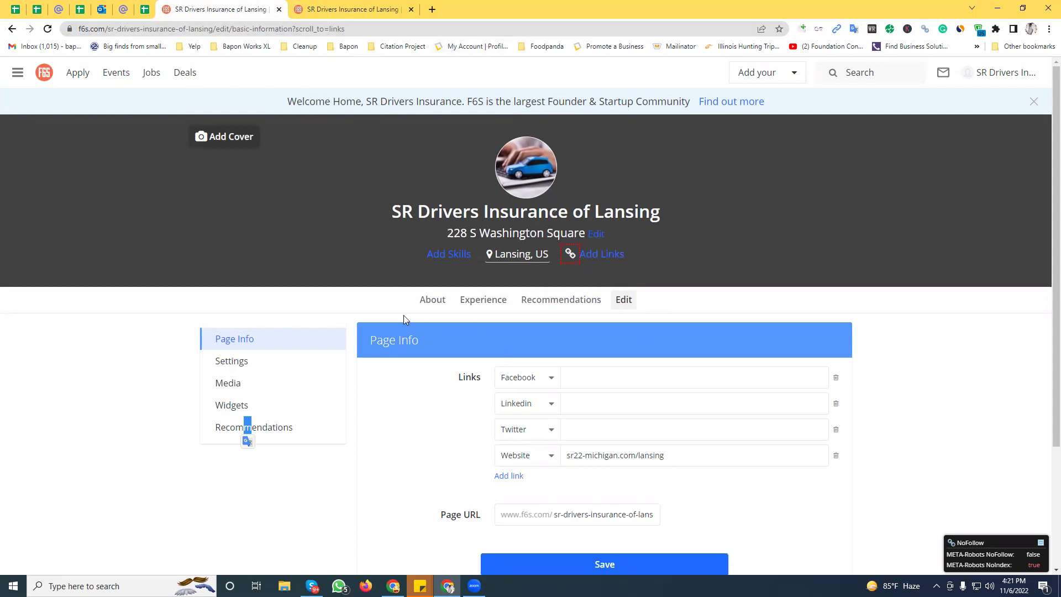
scroll(428, 326, down, 1)
click(427, 246)
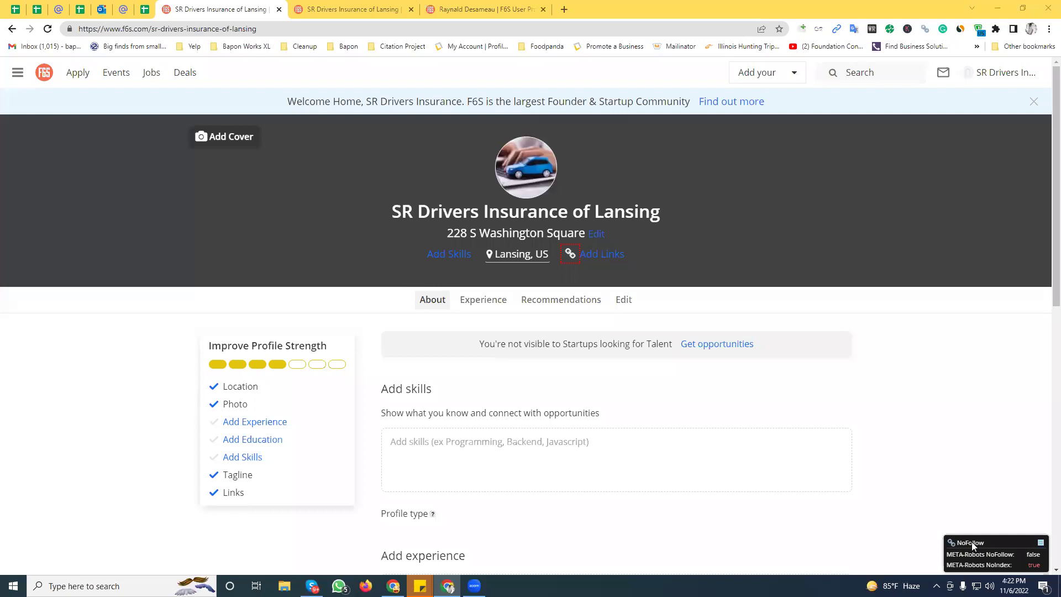
Try to add "auto insurance agency" and "insurance" as profile skills, and clear the skill entry.
click(478, 459)
text(auto insurance agency)
key(Return)
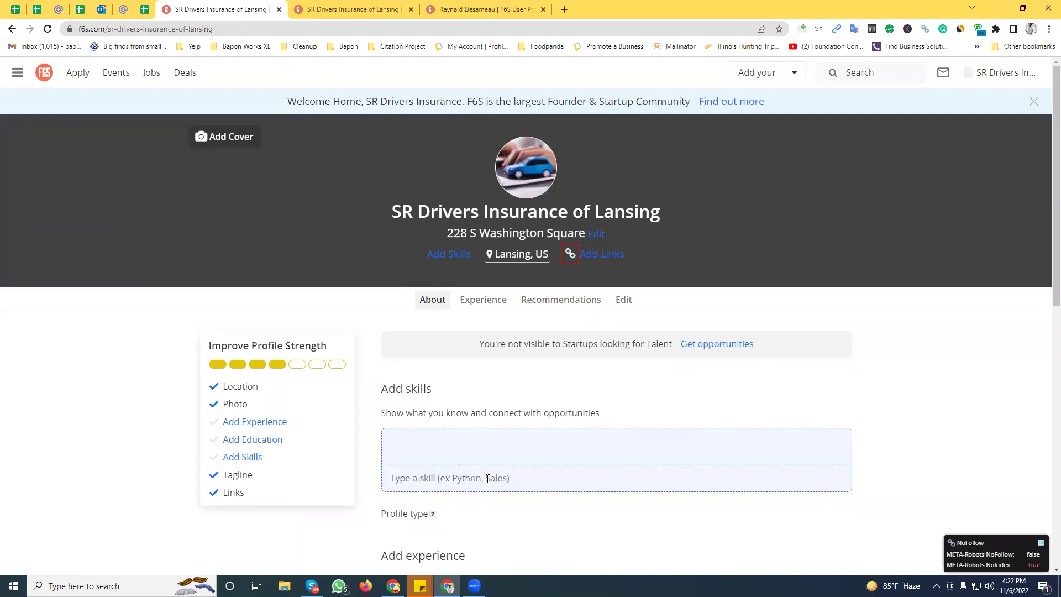
text(auto insurance agency)
key(ctrl+a)
key(ctrl+c)
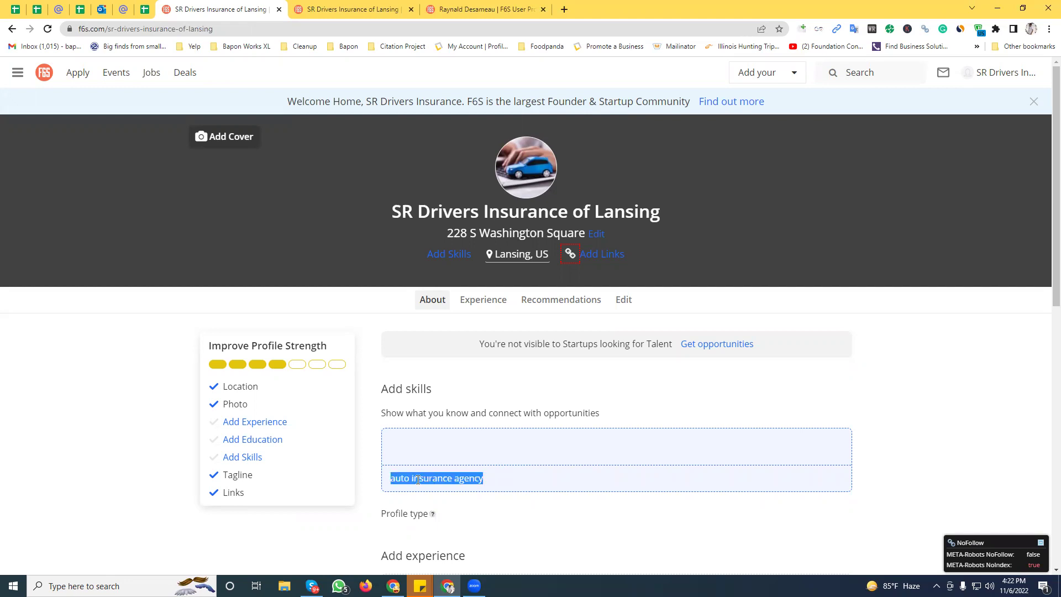
text(insurance)
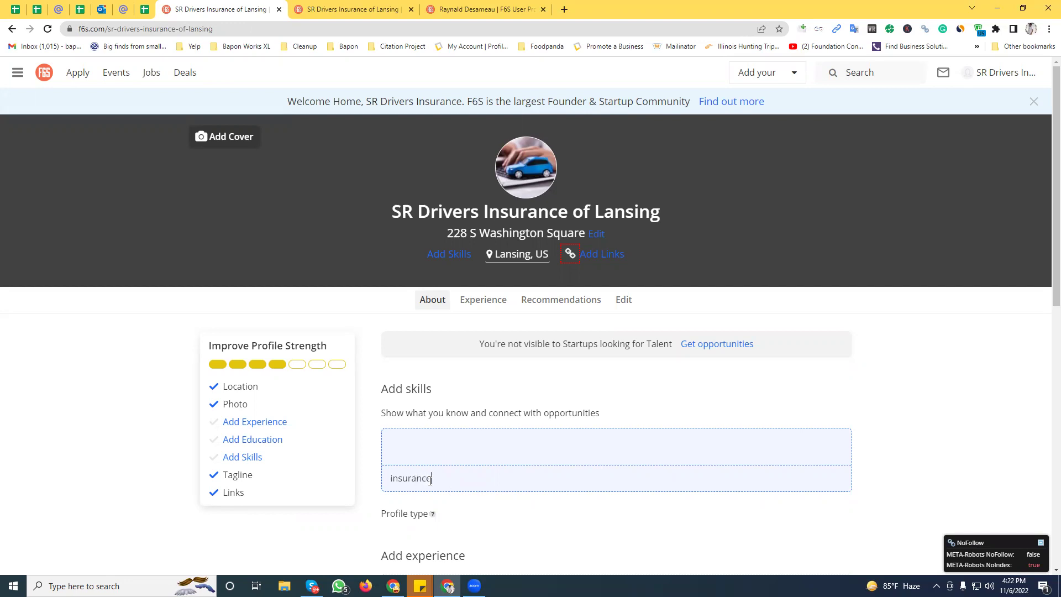
key(ctrl+a)
key(BackSpace)
click(884, 380)
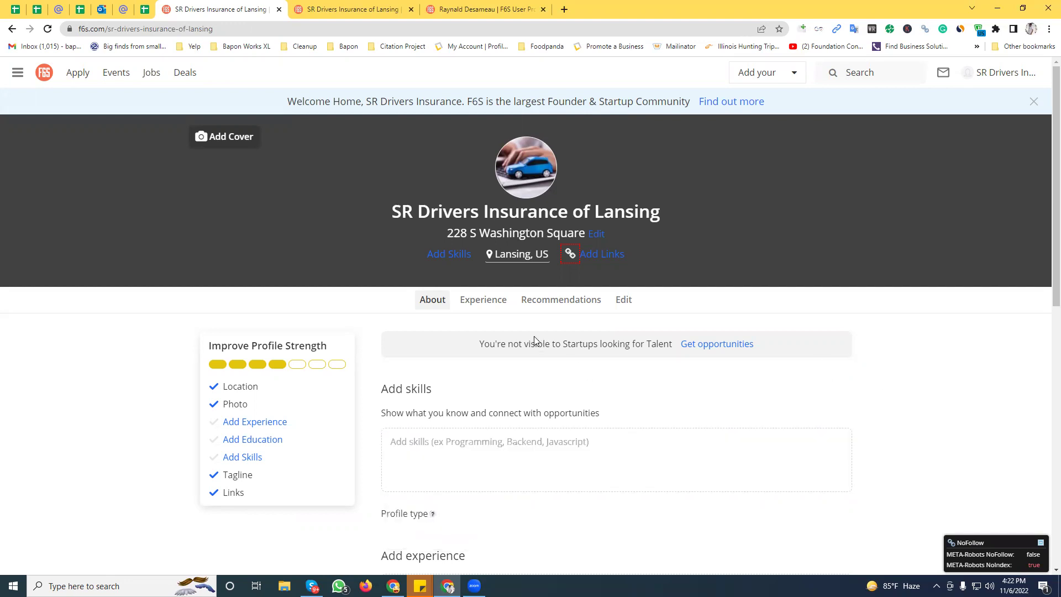
Replace the tagline under the profile name with "Auto insurance agency" and save it.
click(544, 227)
double_click(516, 234)
key(ctrl+a)
key(ctrl+v)
click(474, 234)
key(BackSpace)
text(A)
click(45, 425)
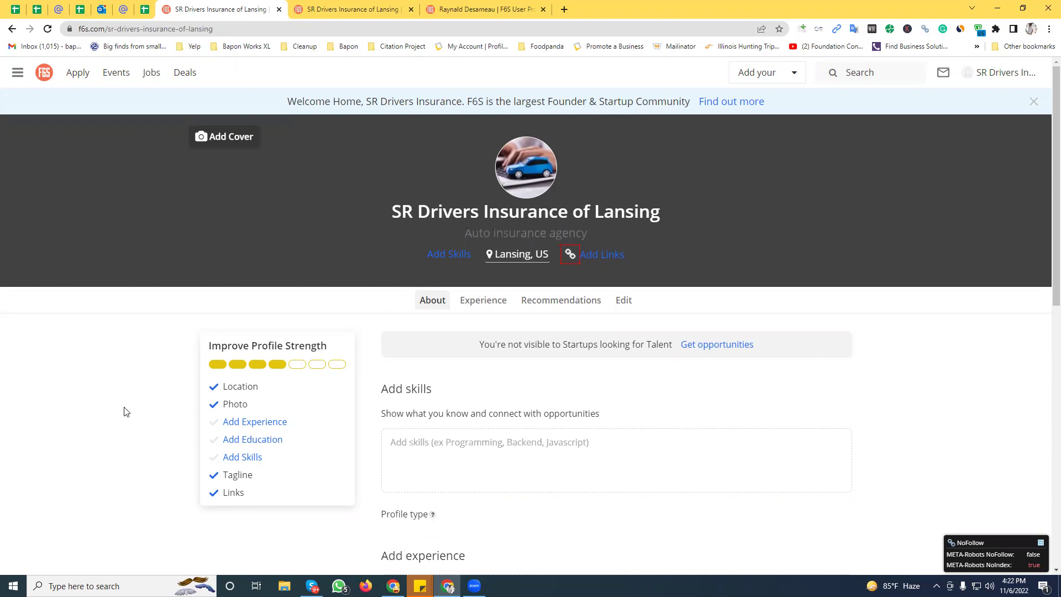
Start the "What have you made?" description with an "Address:" line giving the business's full postal address.
scroll(216, 382, down, 5)
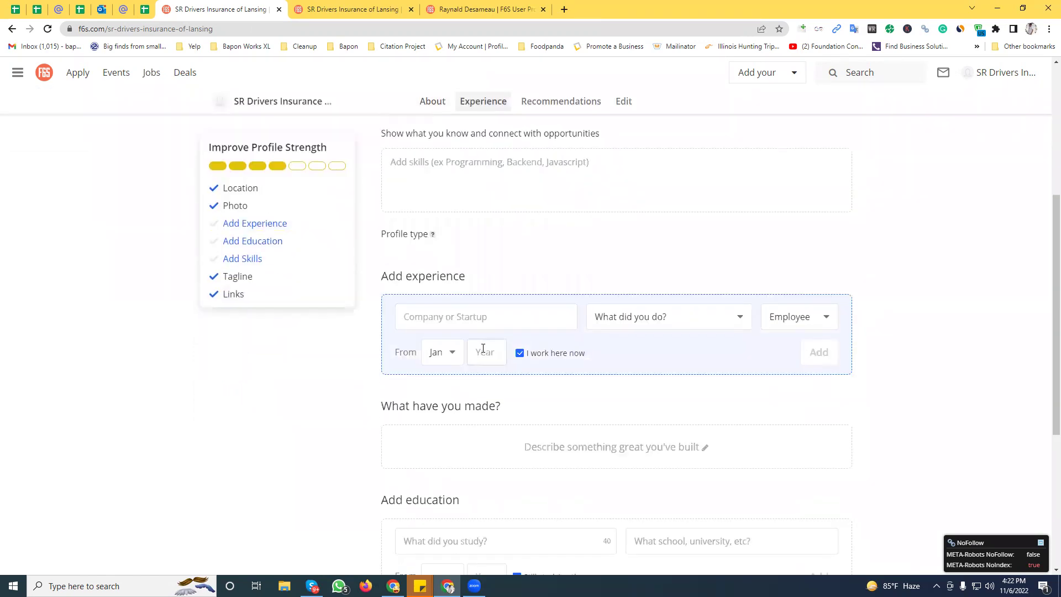
scroll(483, 349, down, 3)
click(649, 295)
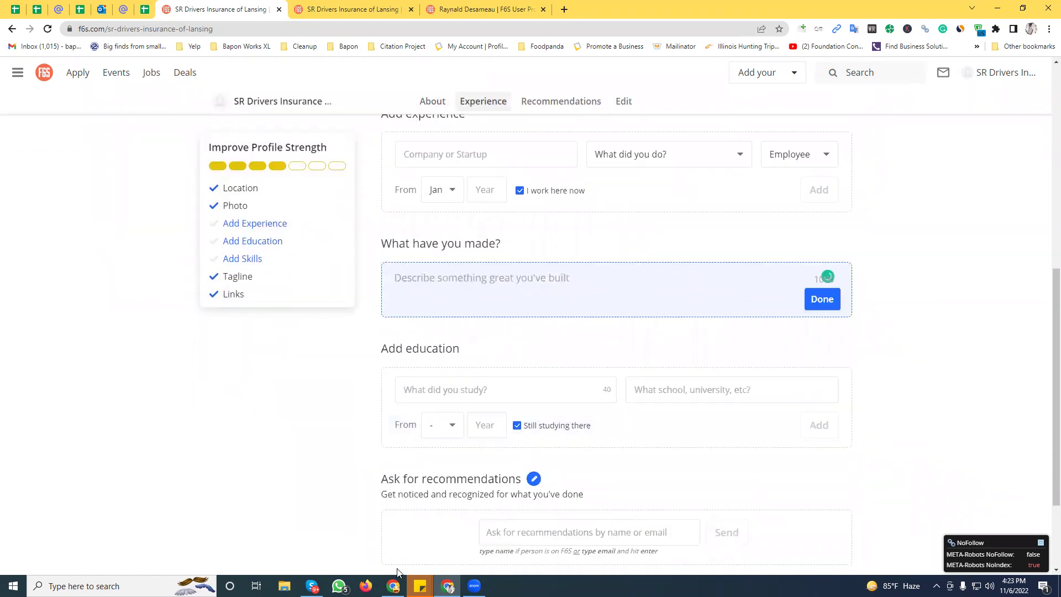
click(421, 586)
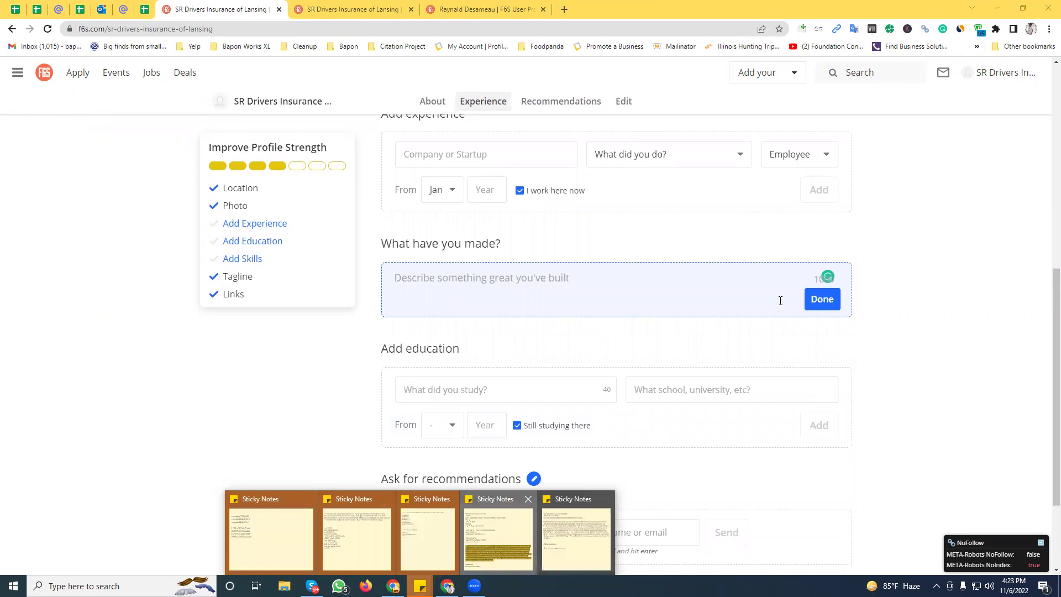
click(497, 531)
click(497, 279)
text(Address:)
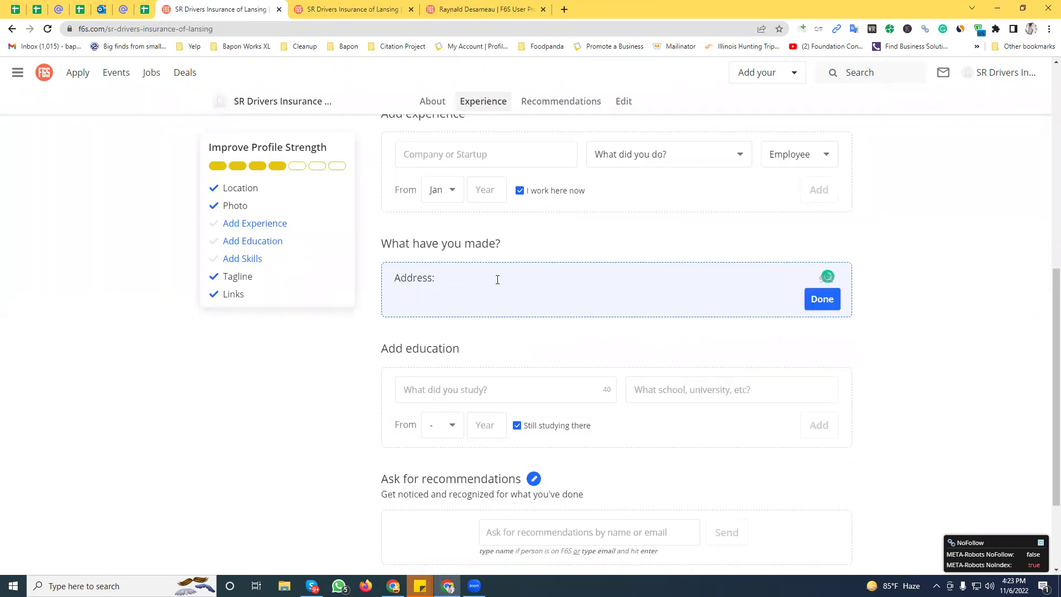
text(228 S Washington Square, Lansing, MI 48933)
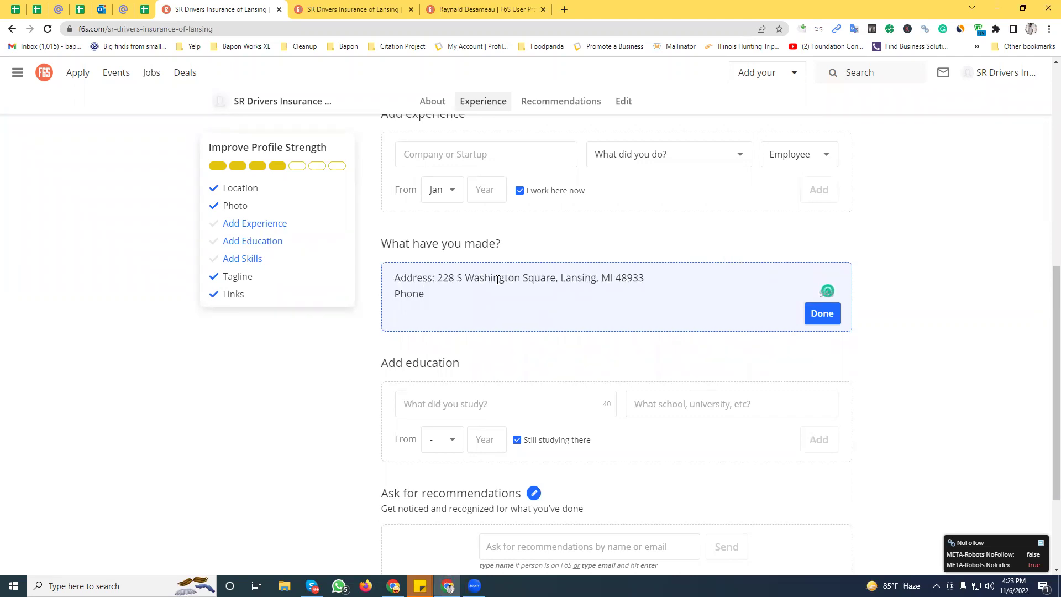
Complete the description with the business's phone number and the paragraph beginning "The Top Michigan SR22 Insurance Has To Offer!", and save it.
key(ctrl+v)
key(Return)
key(Return)
text(The Top Michigan SR22 Insurance Has To Offer! Our team of experienced agents are here to help you transition into affordable car insurance. Whether you had a DUI or an at-fault accident with no insurance, we are here to work through every situation. We have the skills and experience to do it all. If you've been struggling to find an agent who can help you get Michigan SR22, then you've come to the right place. We know this can be a stressful time obtaining your Cheyenne WY SR22 insurance, but we can help! Our company offers you skilled details and the best quality attention for all of our clients. Call the Michigan SR22 insurance specialist that locals rely on to get affordable and effective coverage today!)
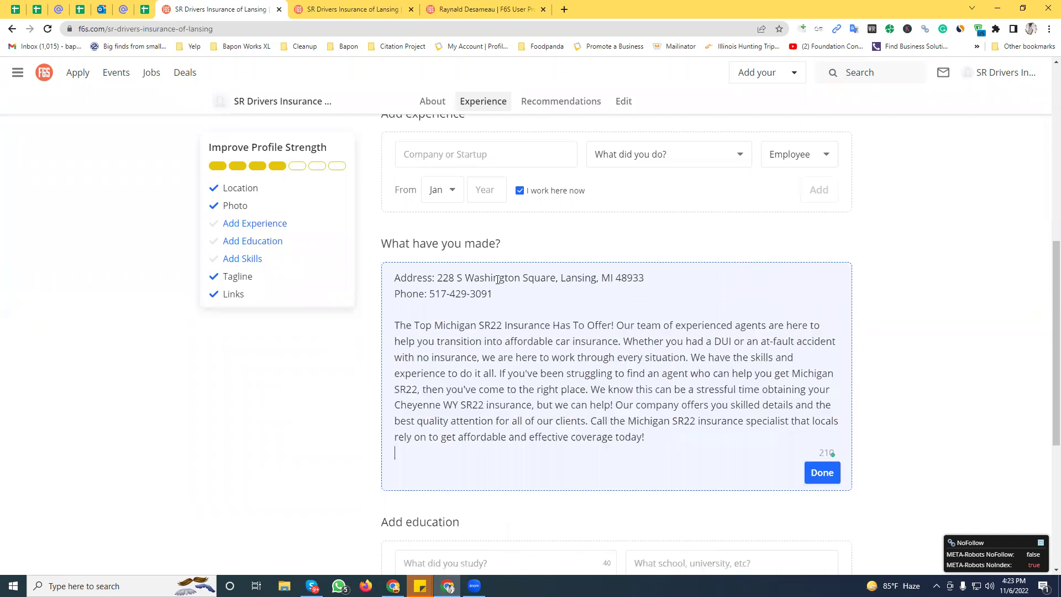
click(819, 475)
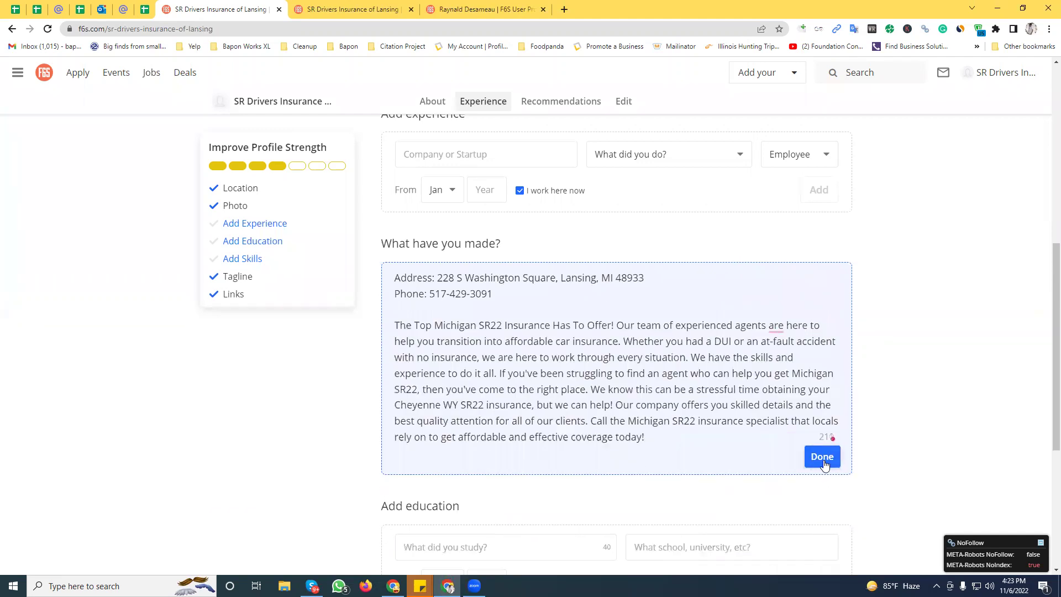
Reload the profile in the second browser tab and examine its tagline, description and remaining sections.
scroll(317, 363, down, 5)
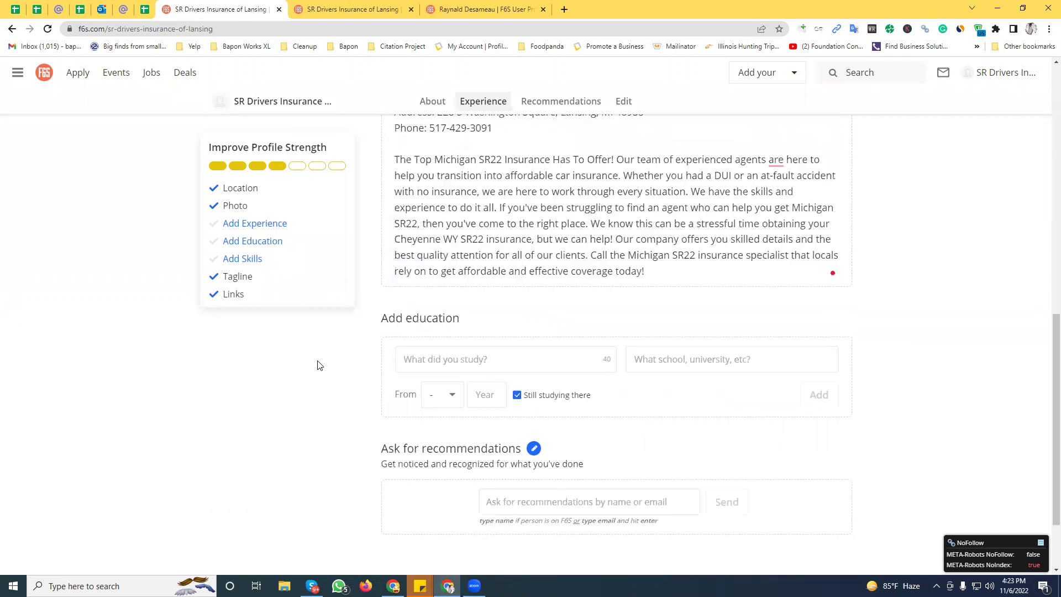
scroll(603, 359, up, 6)
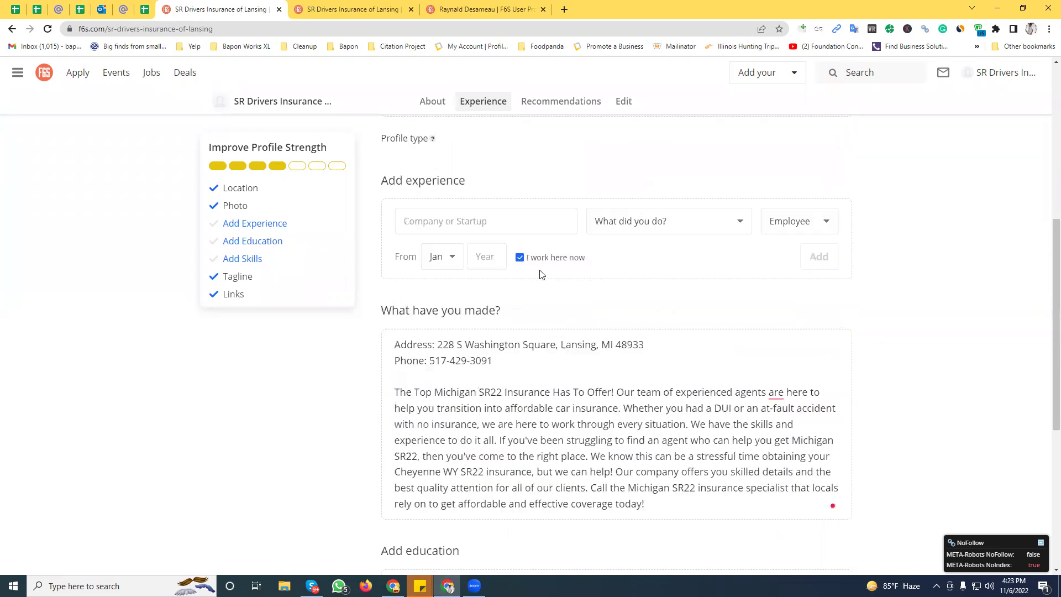
scroll(575, 235, up, 7)
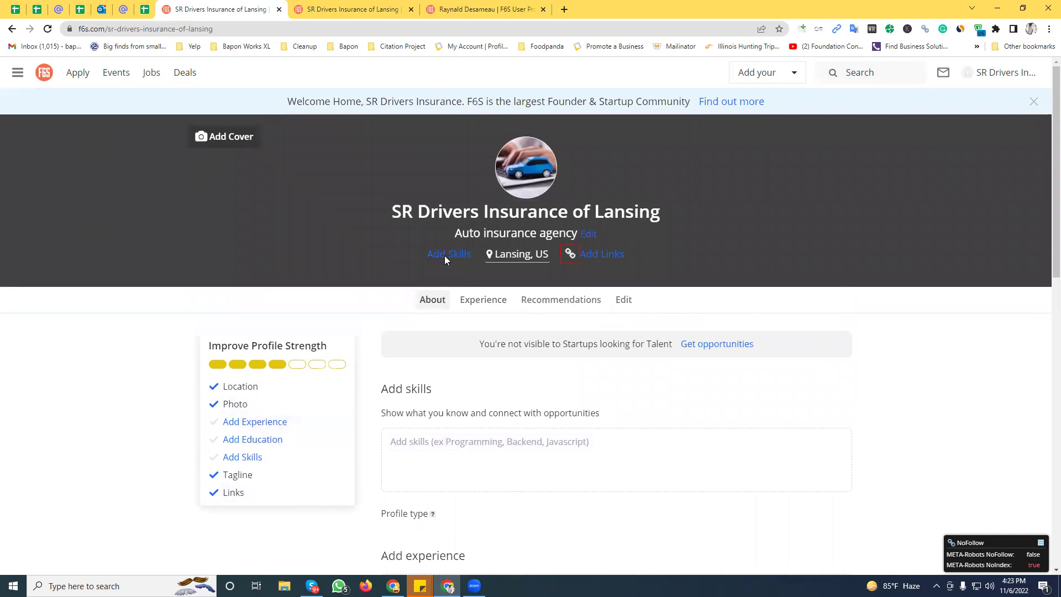
click(481, 9)
click(354, 9)
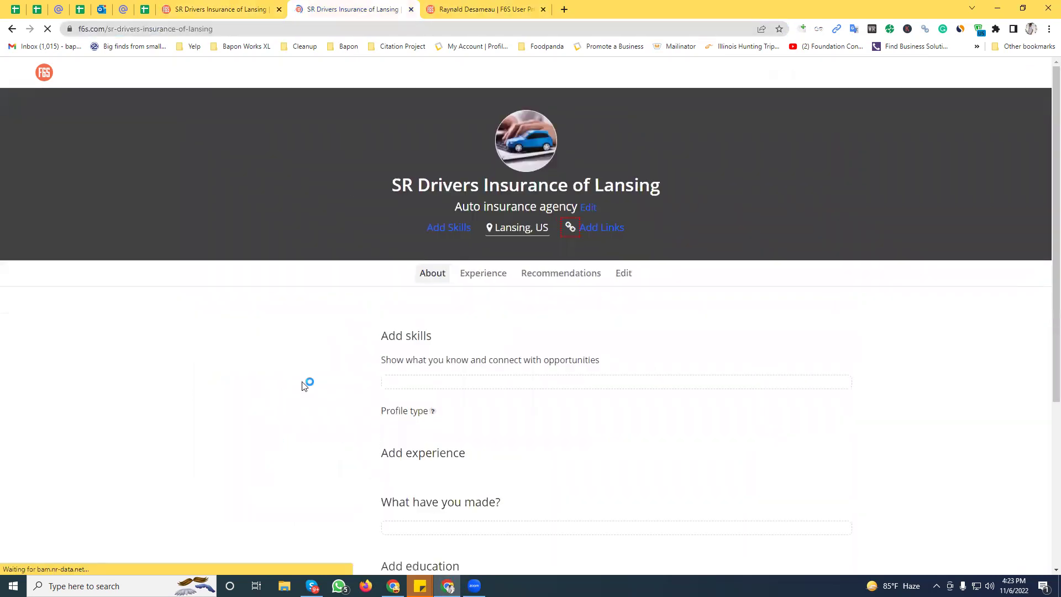
scroll(304, 373, down, 3)
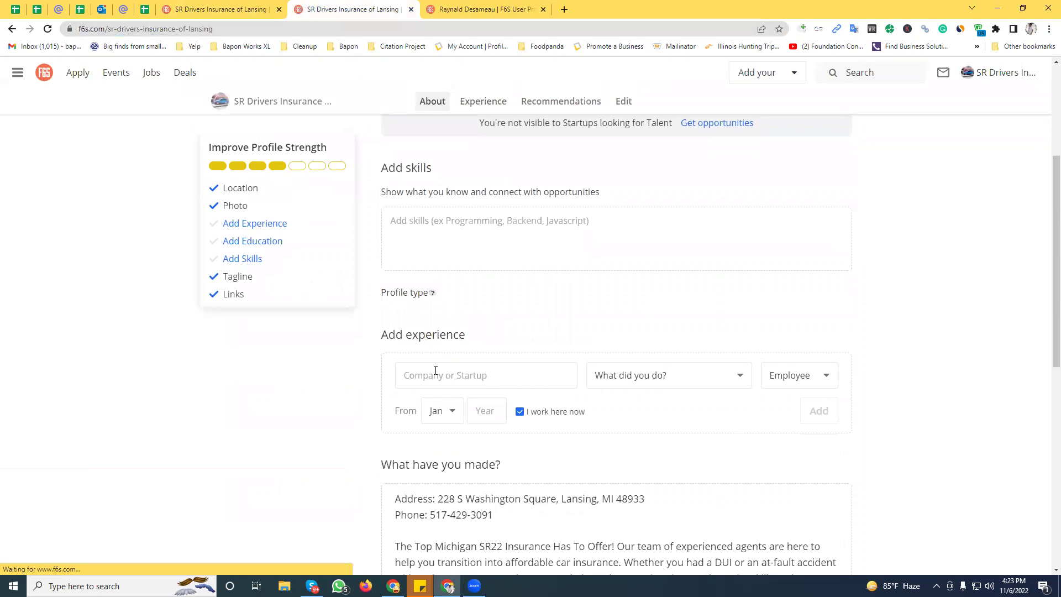
scroll(380, 397, down, 5)
scroll(277, 449, up, 5)
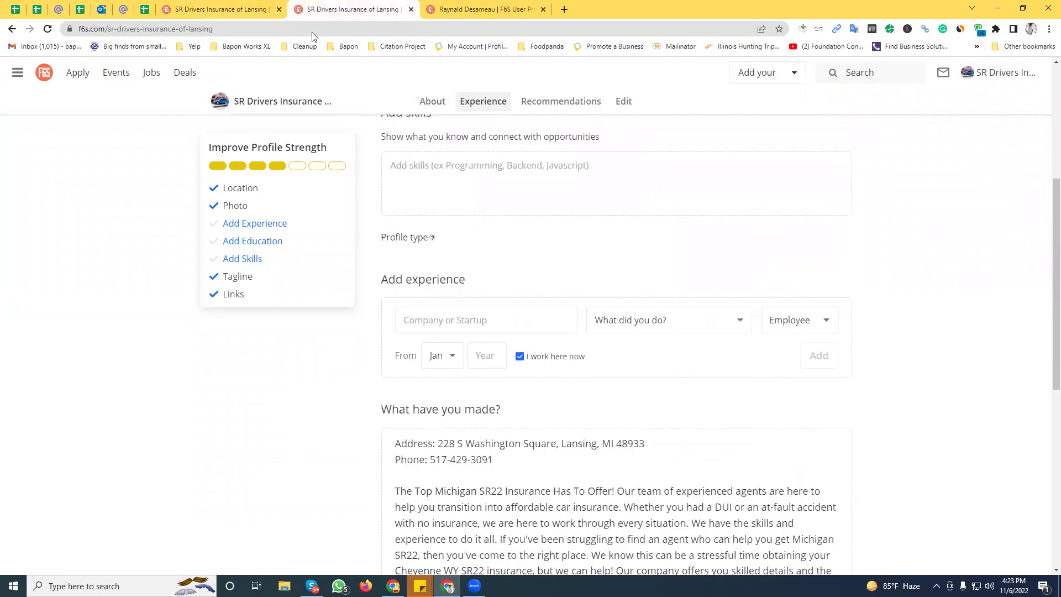
scroll(434, 228, up, 4)
scroll(533, 289, up, 1)
scroll(514, 182, down, 1)
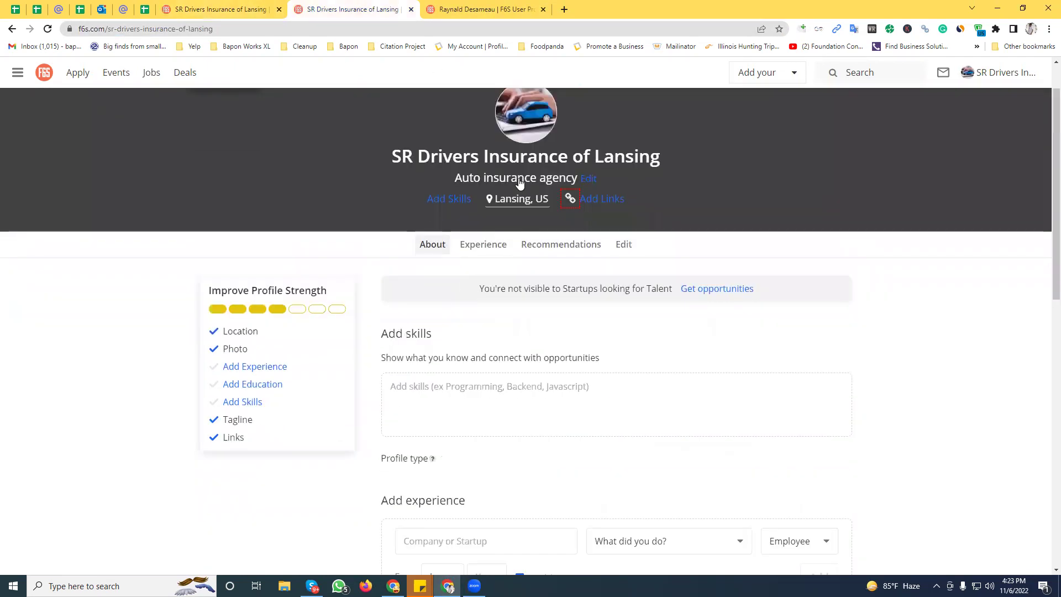
scroll(452, 436, down, 6)
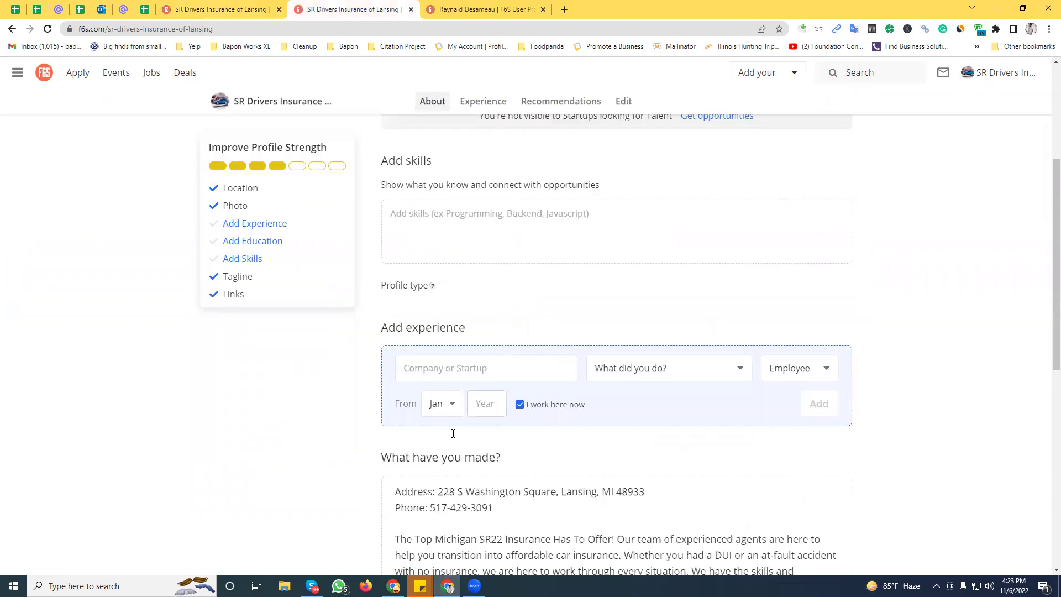
scroll(519, 398, up, 6)
scroll(552, 360, down, 10)
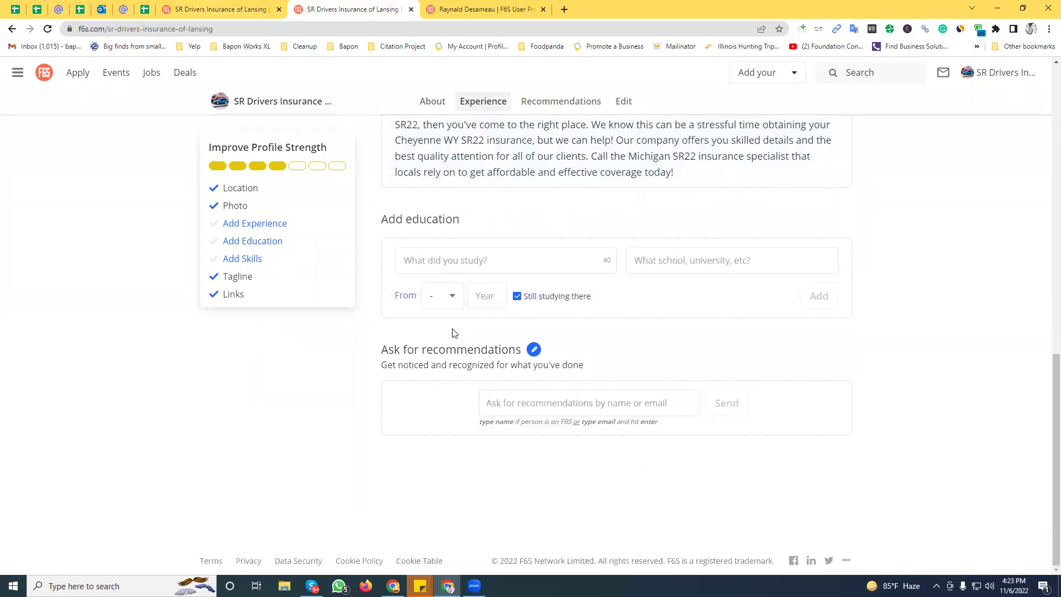
scroll(467, 277, up, 5)
scroll(805, 230, up, 3)
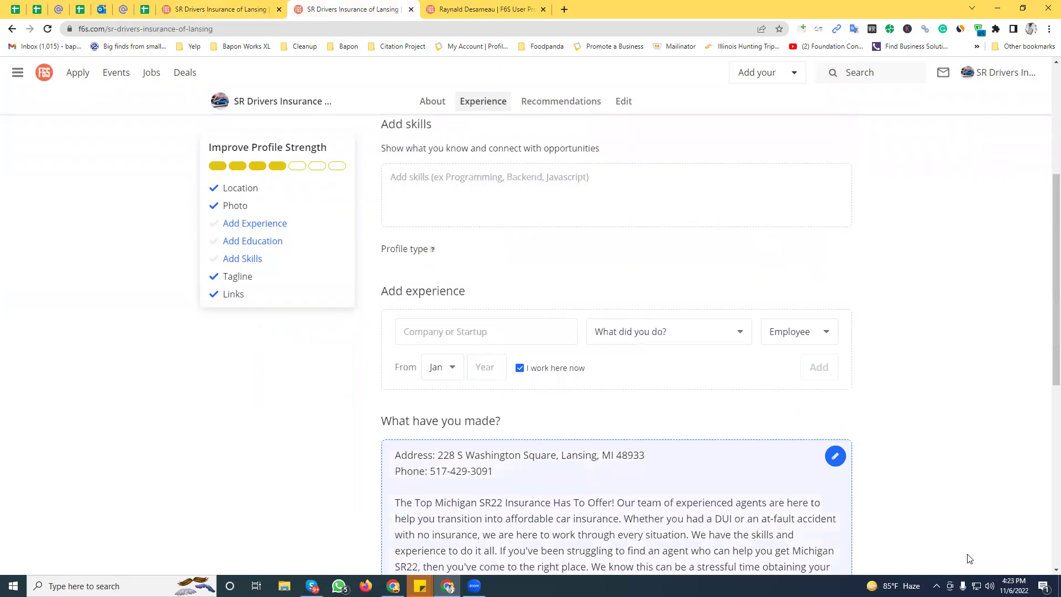
Review the profile header, website link and business description in the original profile tab.
scroll(879, 334, up, 3)
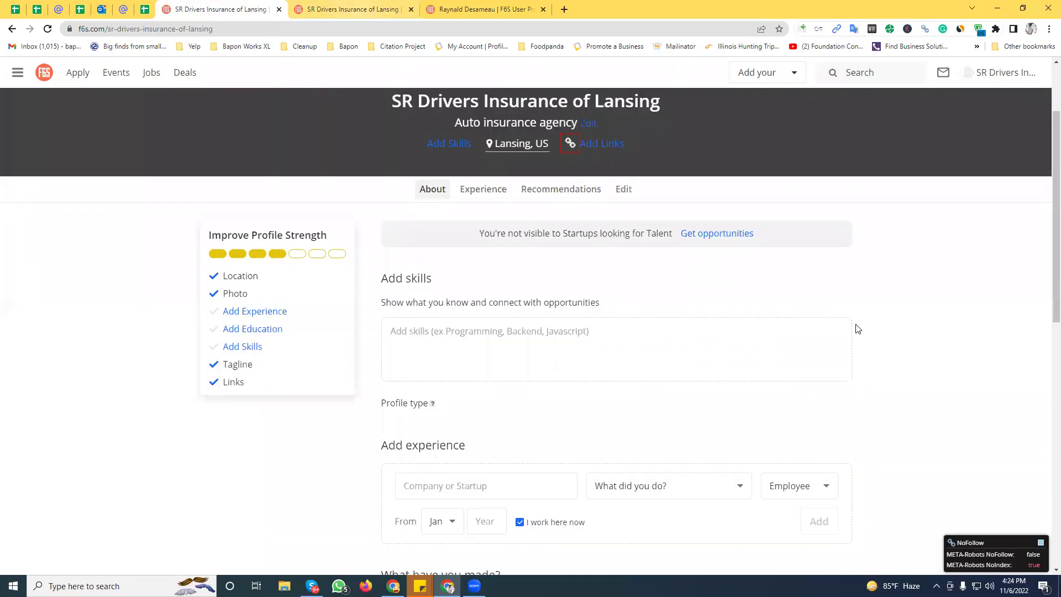
scroll(401, 261, up, 2)
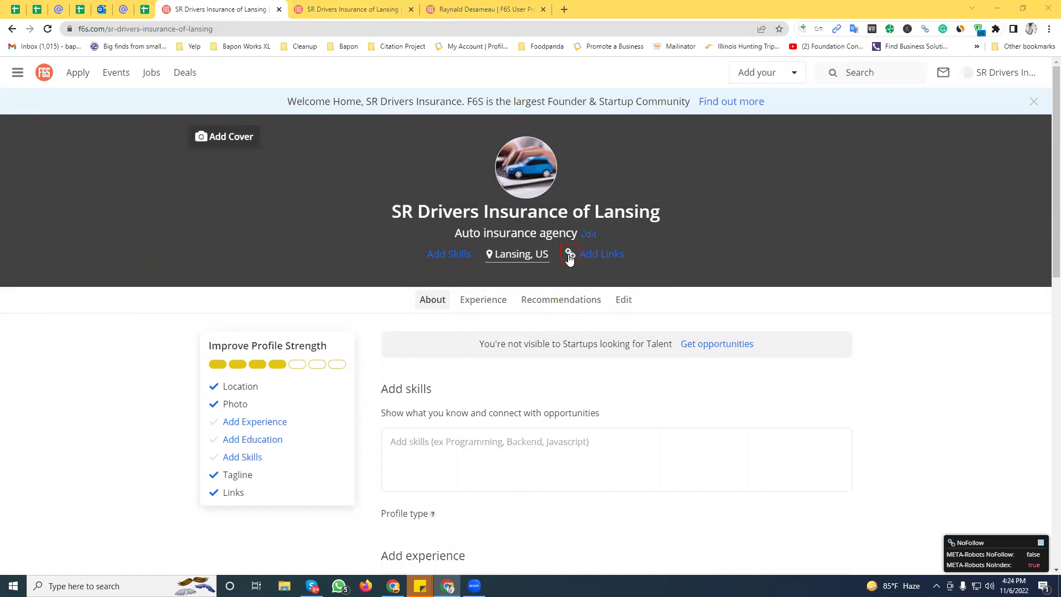
scroll(442, 360, down, 5)
scroll(440, 326, down, 4)
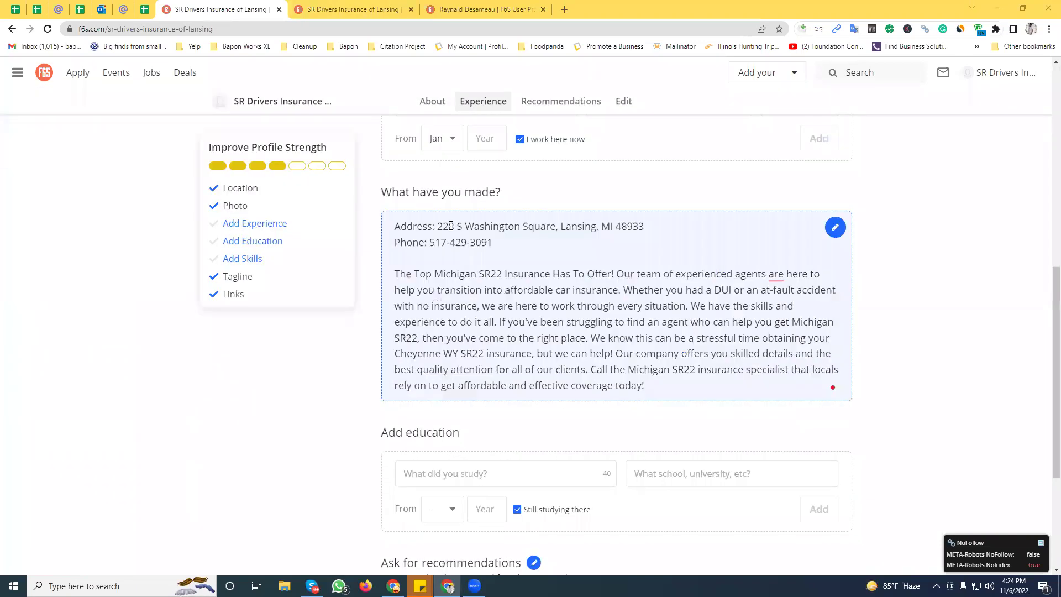
scroll(475, 308, down, 2)
scroll(702, 140, up, 11)
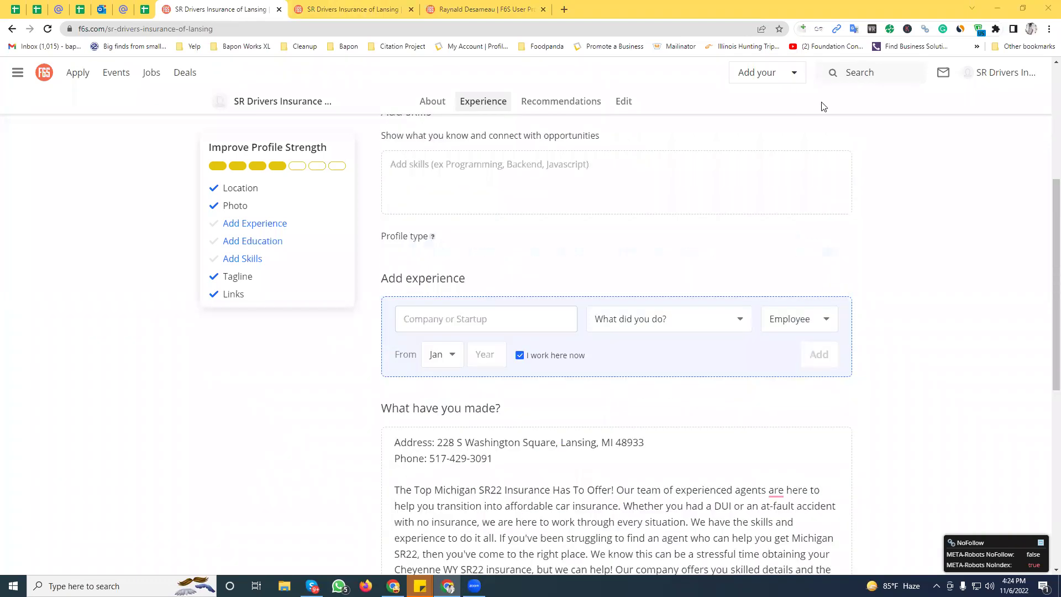
Check the custom page URL in the profile's Page Info edit form.
click(246, 34)
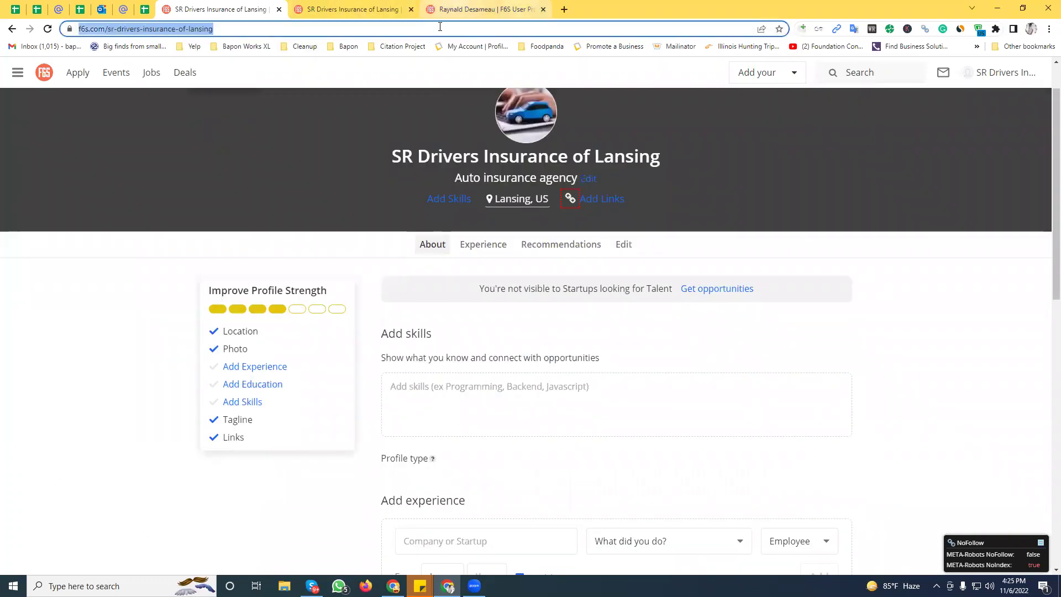
click(623, 245)
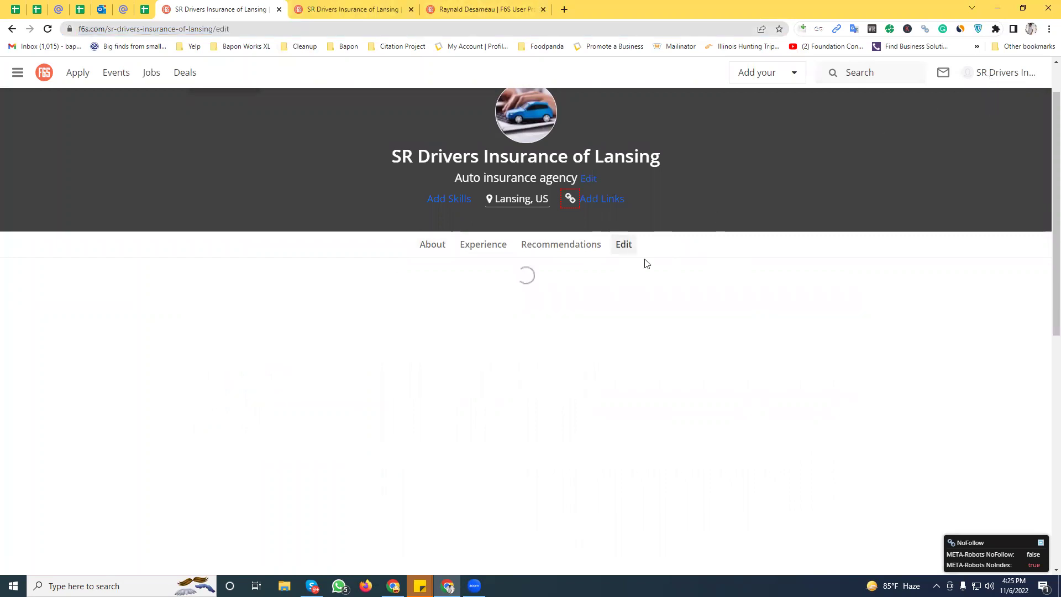
scroll(587, 367, down, 2)
click(625, 352)
key(ctrl+a)
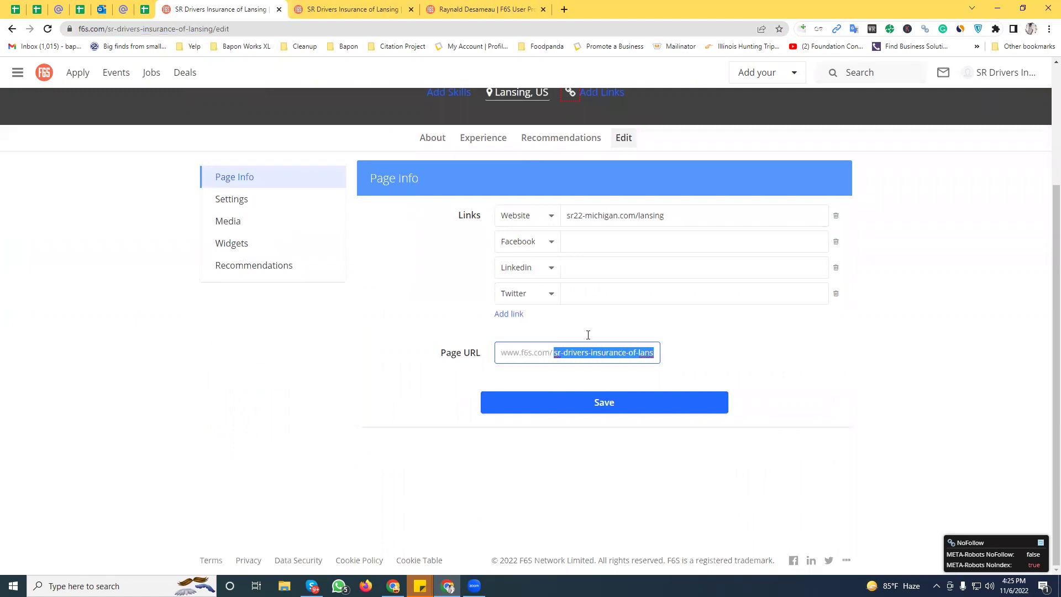
click(110, 29)
key(End)
key(BackSpace)
key(BackSpace)
key(BackSpace)
key(BackSpace)
key(BackSpace)
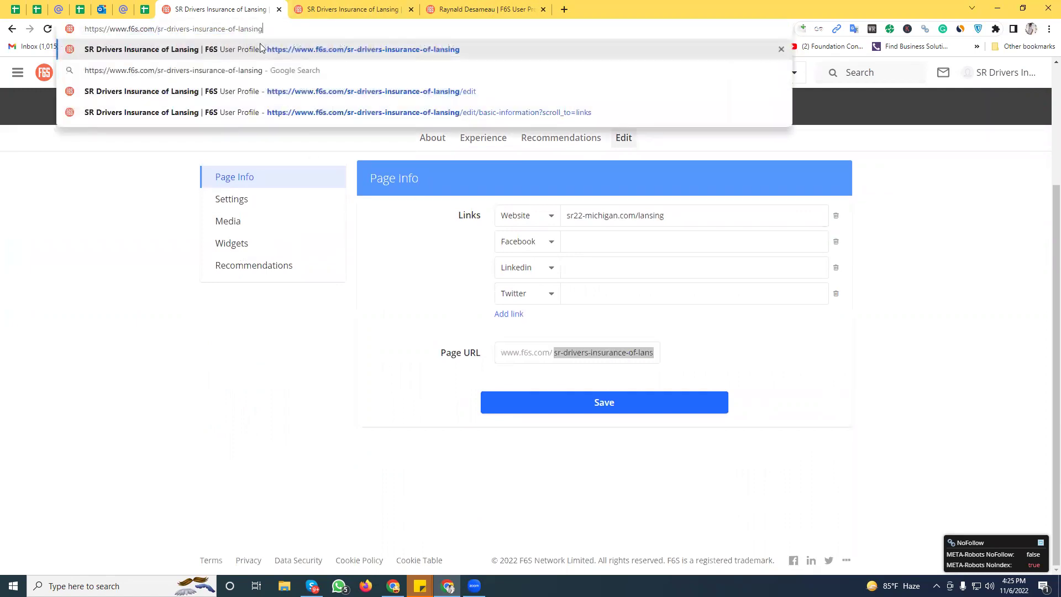
click(254, 39)
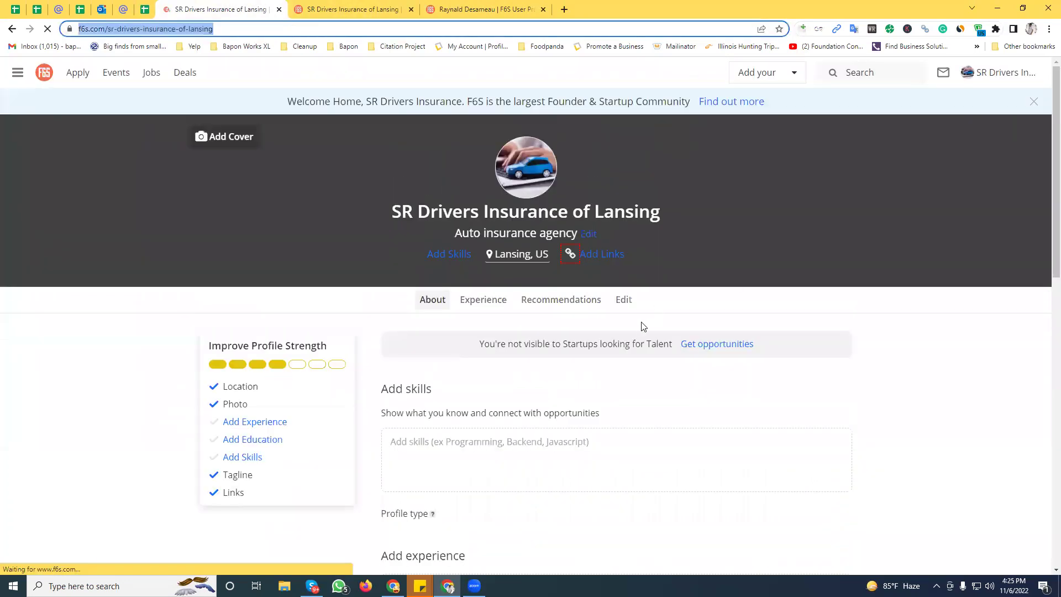
Open the profile in another browser tab and log out of the F6S account.
click(1030, 75)
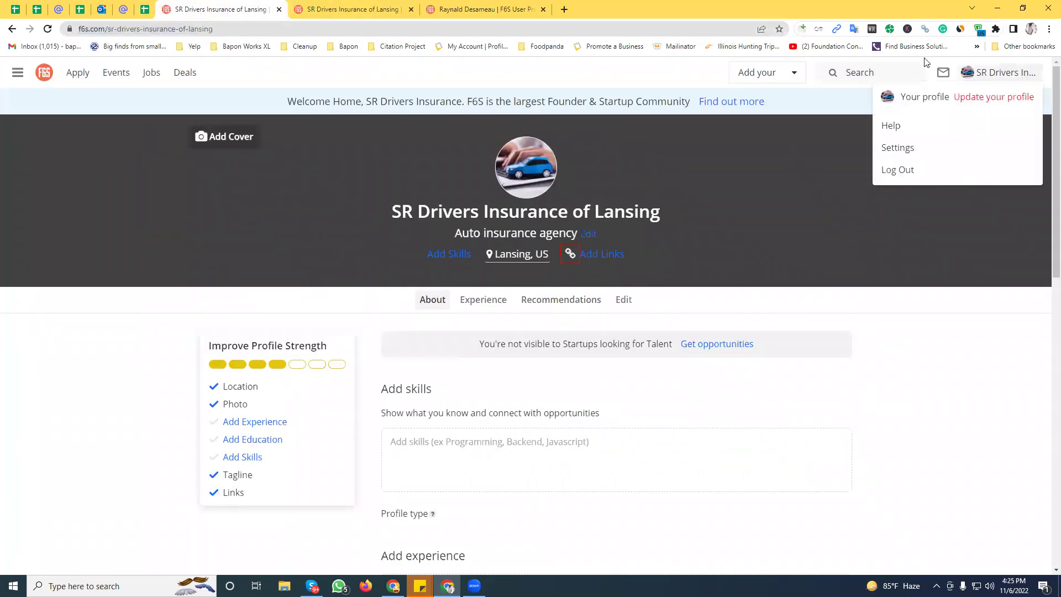
key(Return)
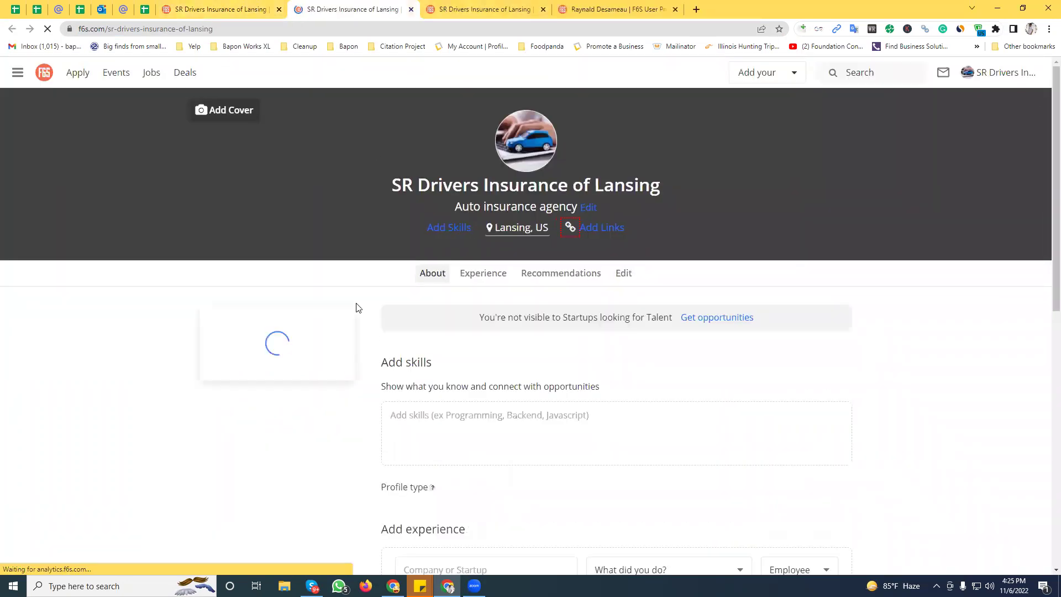
click(1001, 73)
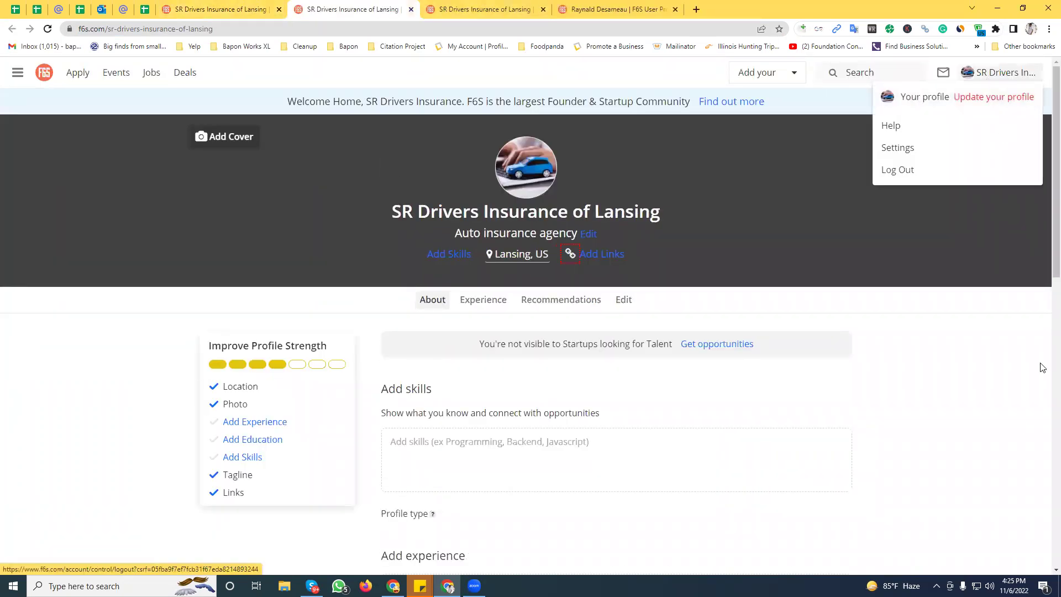
click(896, 181)
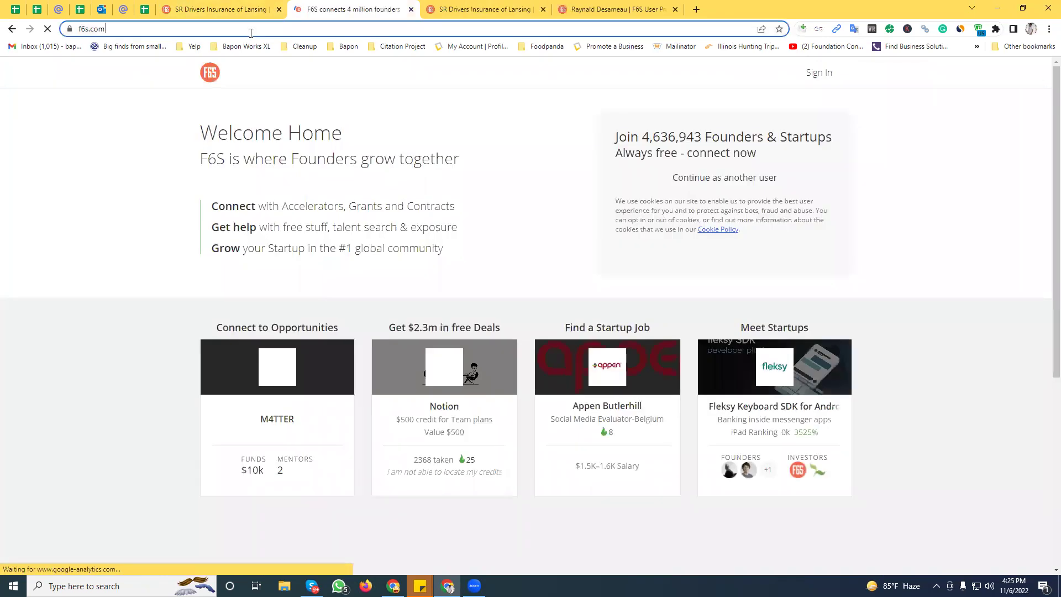
View the public profile at f6s.com/sr-drivers-insurance-of-lansing while logged out and highlight its business name.
click(251, 31)
key(Return)
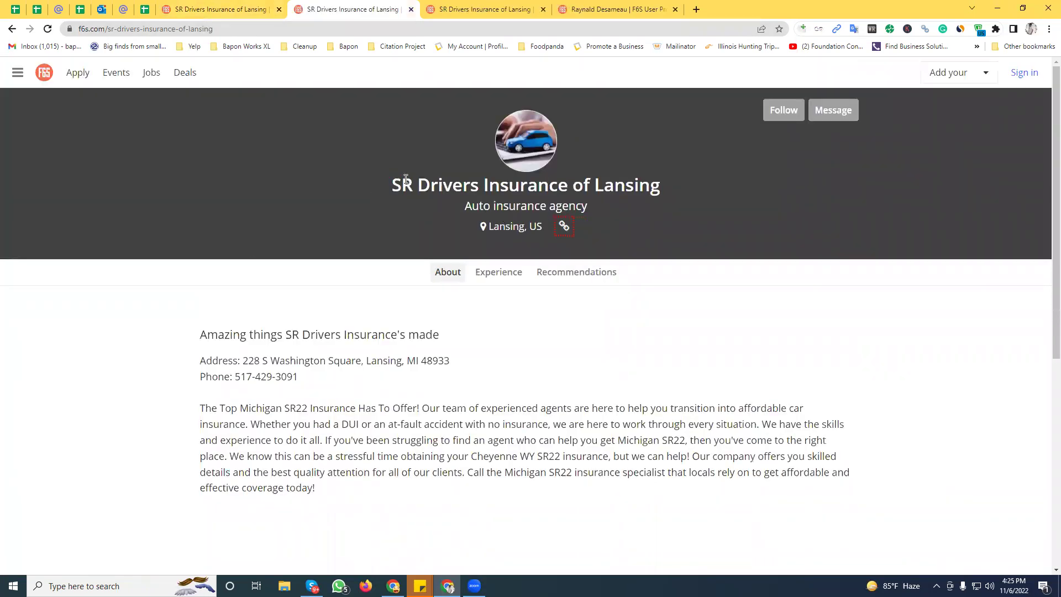
drag(406, 179, 703, 176)
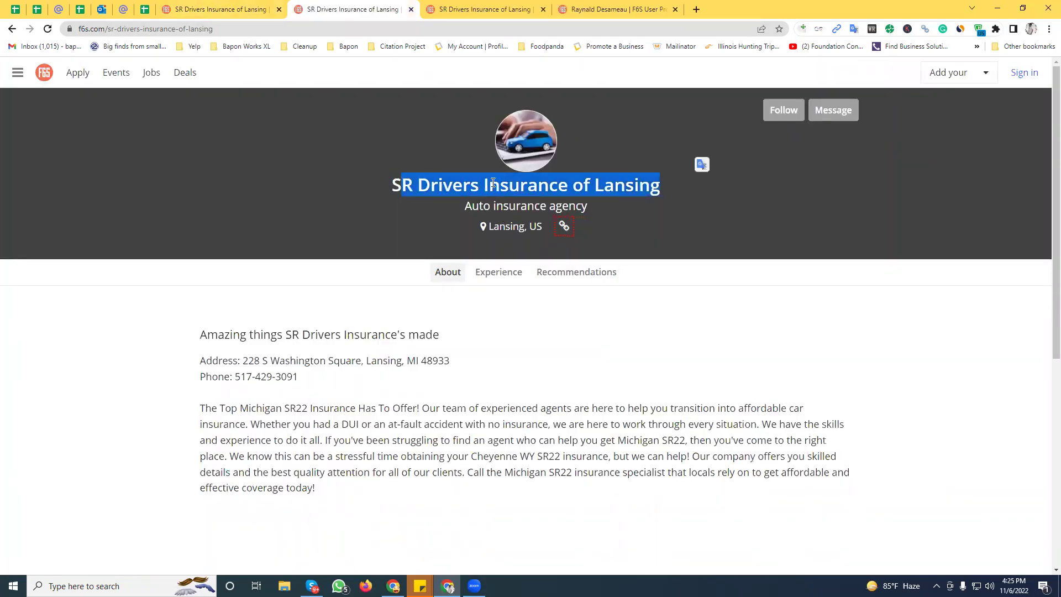